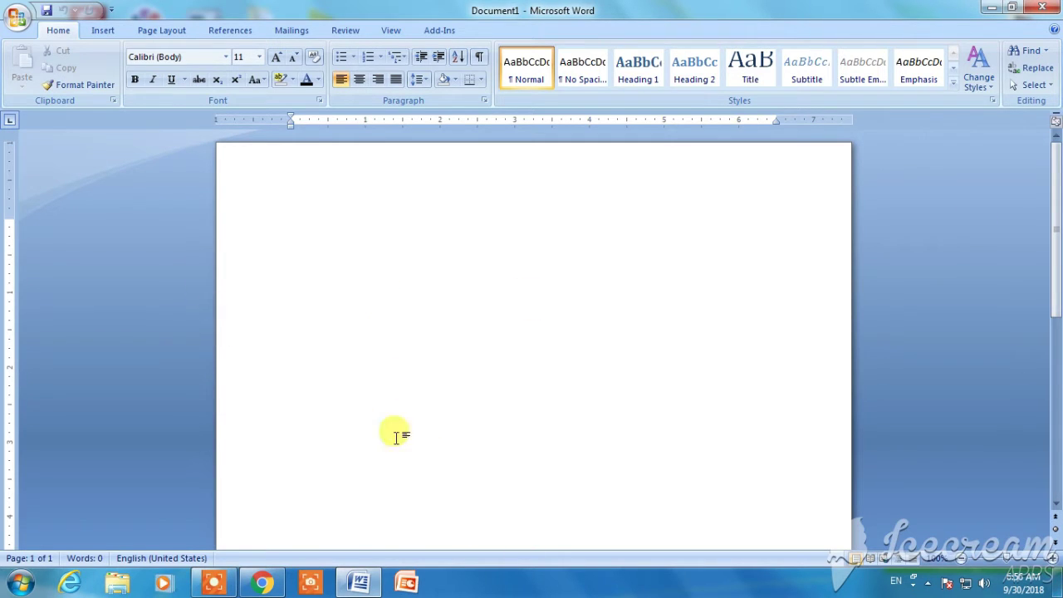
Step: Switch the ribbon to the Page Layout tab for the blank document
left_click(157, 32)
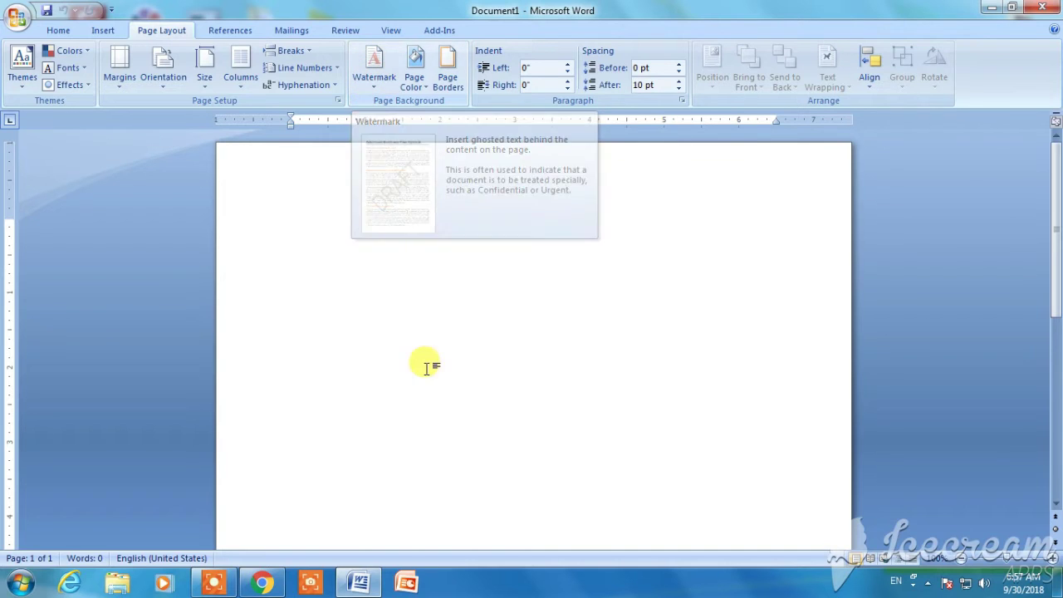
Step: Type a line of sample text and bring up the watermark presets
type("dghgnvhnhj")
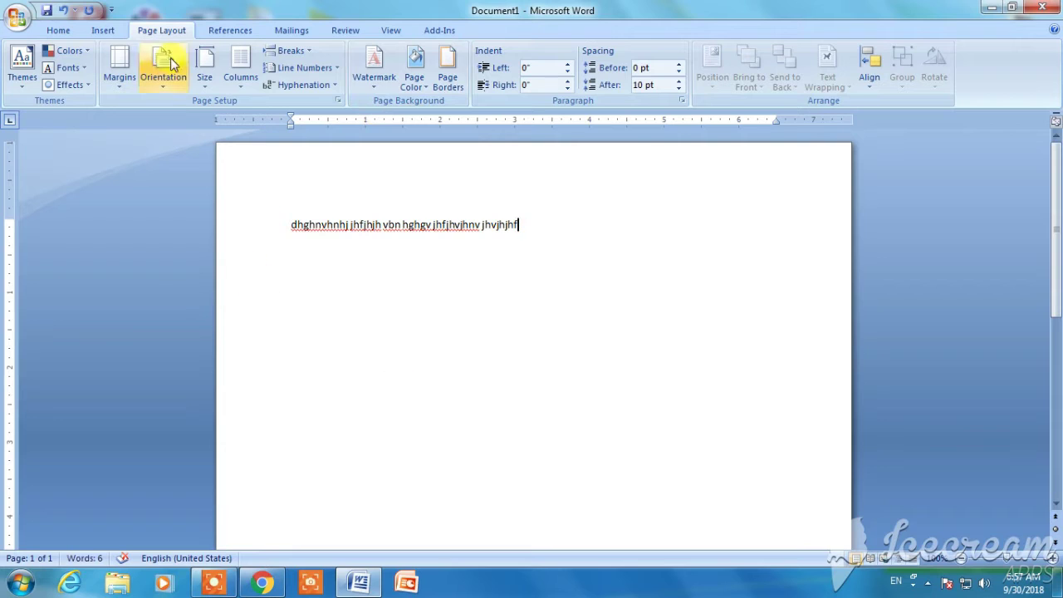
left_click(372, 91)
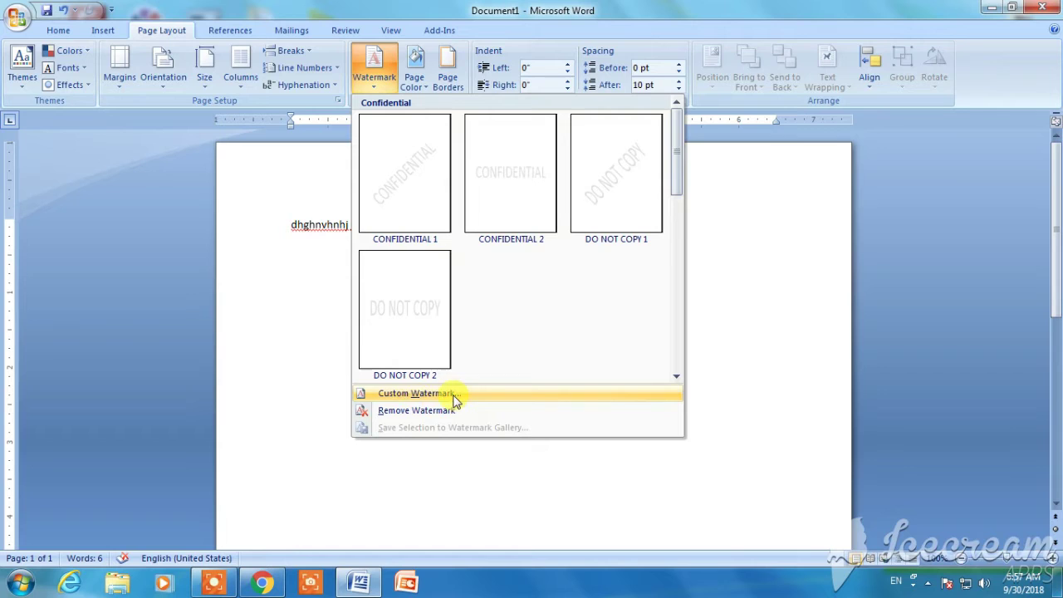
Step: Add the 'crp digital earth' image as a washed-out custom picture watermark
left_click(445, 395)
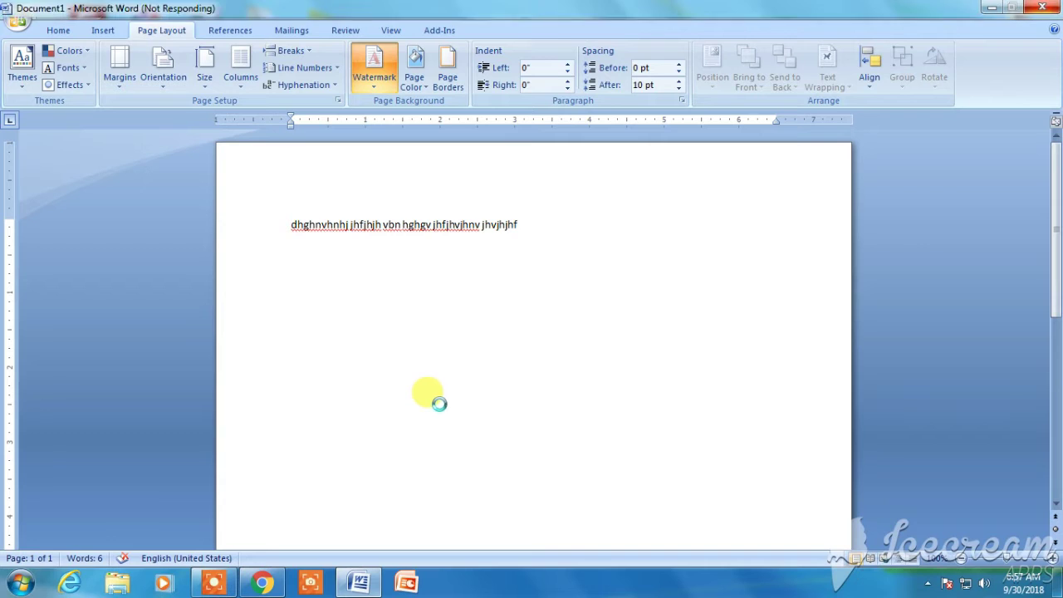
left_click_drag(503, 159, 540, 222)
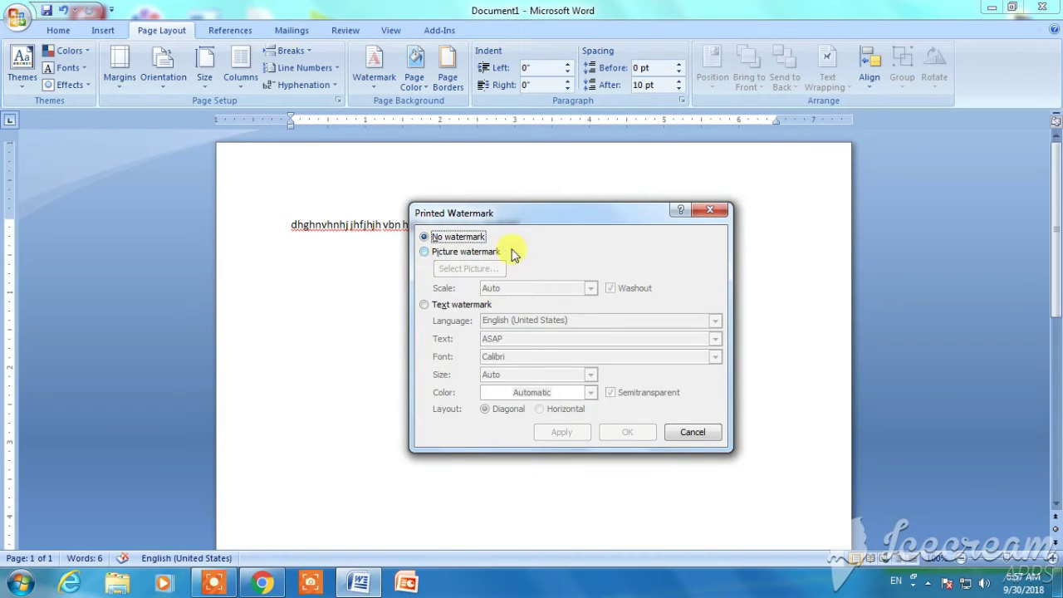
left_click(423, 252)
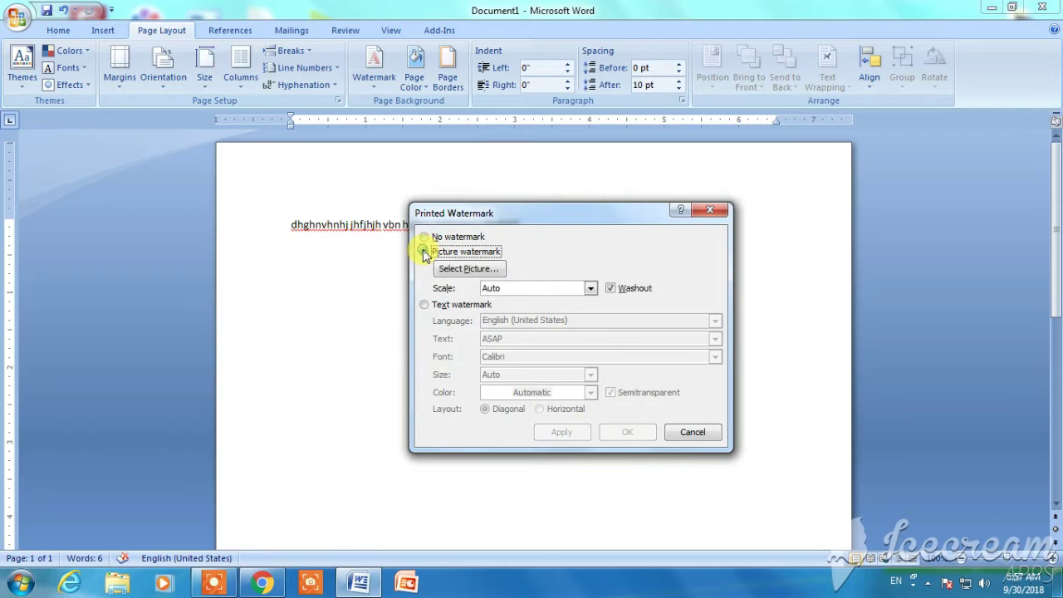
left_click(473, 275)
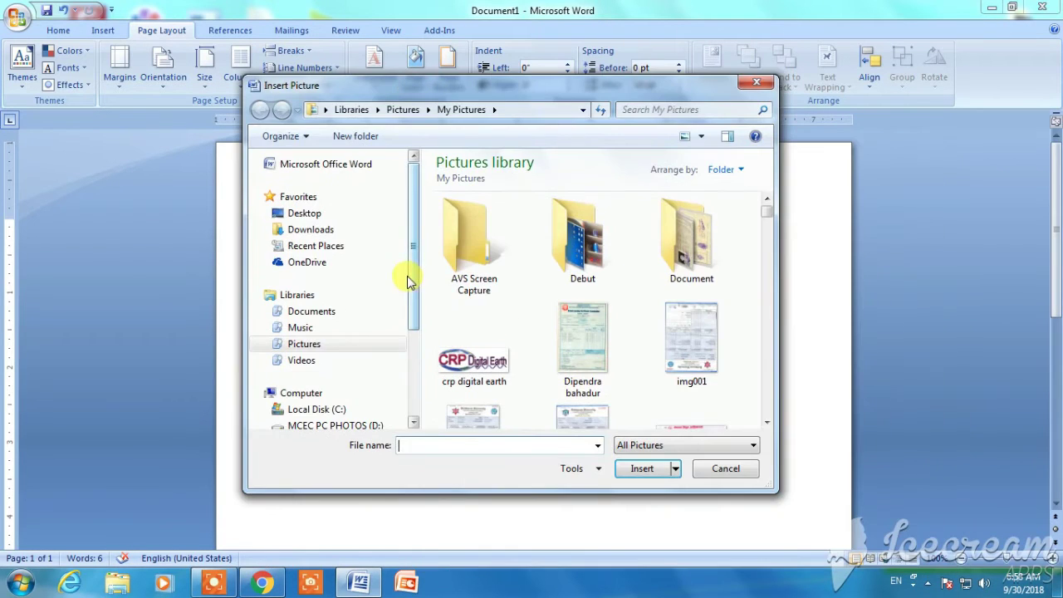
left_click_drag(408, 279, 395, 378)
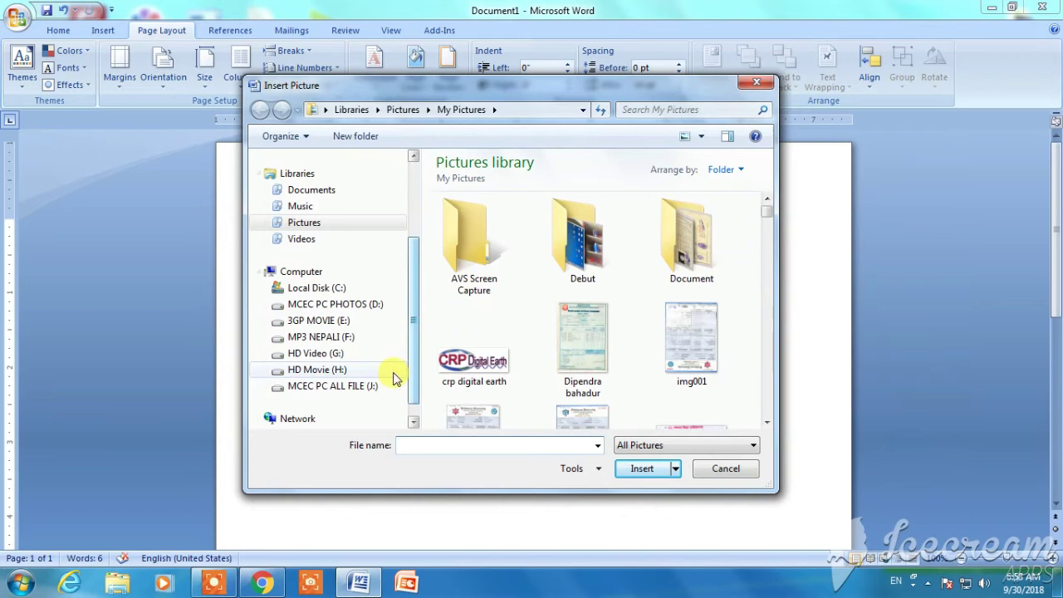
left_click(473, 363)
left_click(635, 468)
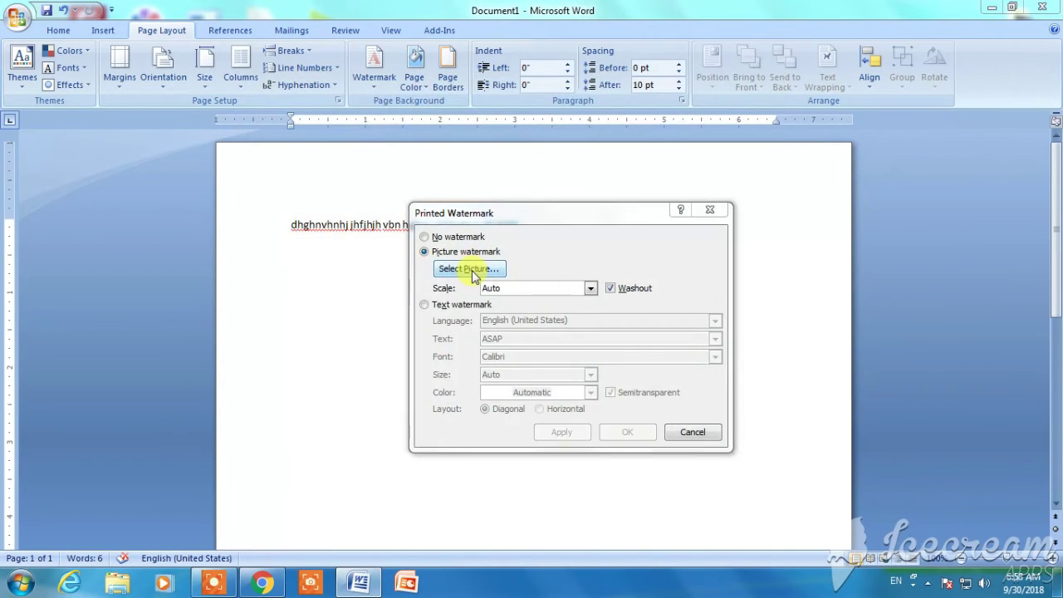
left_click(562, 435)
key("Escape")
scroll(467, 422, "down", 3)
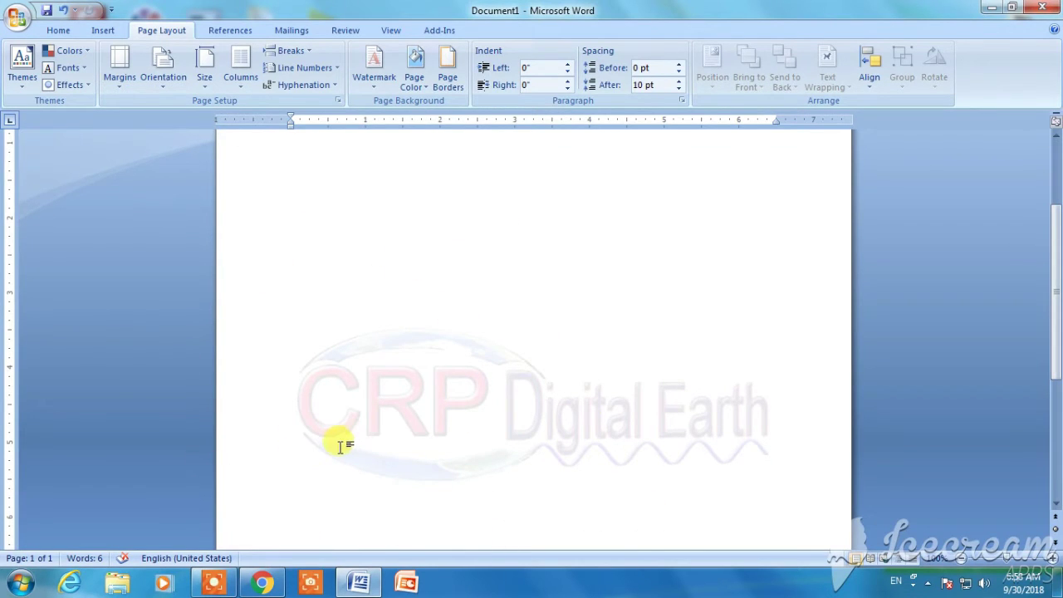
Step: Replace the picture watermark with a custom text watermark reading 'mcec computer'
scroll(339, 445, "up", 3)
left_click(373, 68)
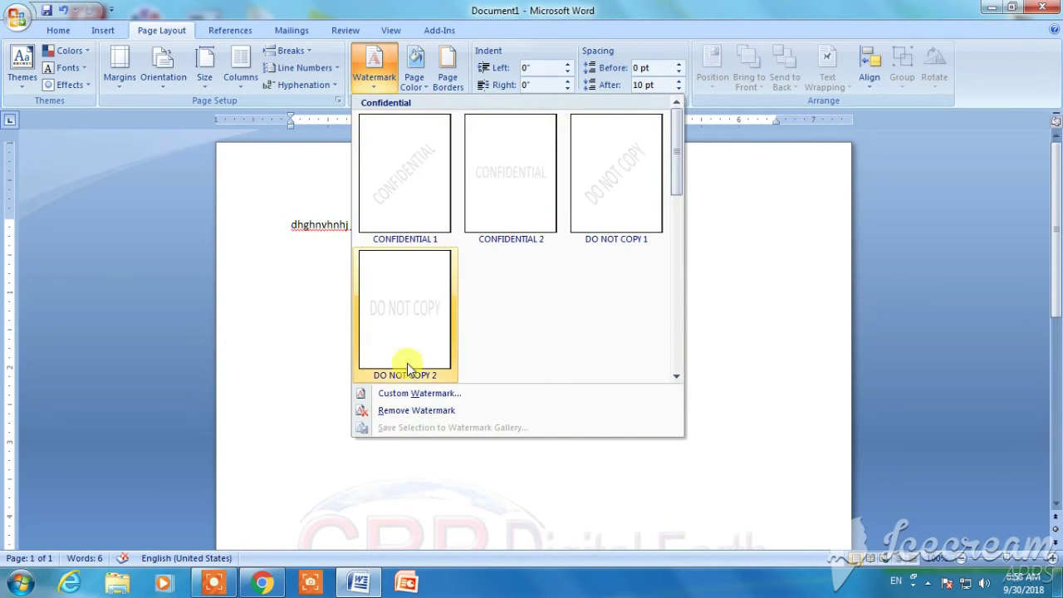
left_click(402, 394)
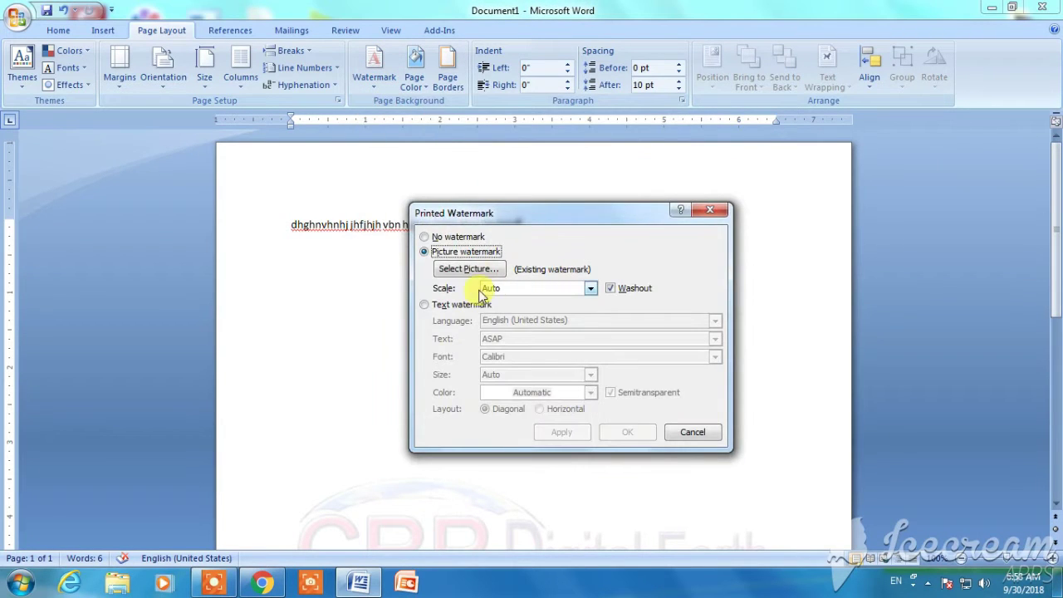
left_click(423, 305)
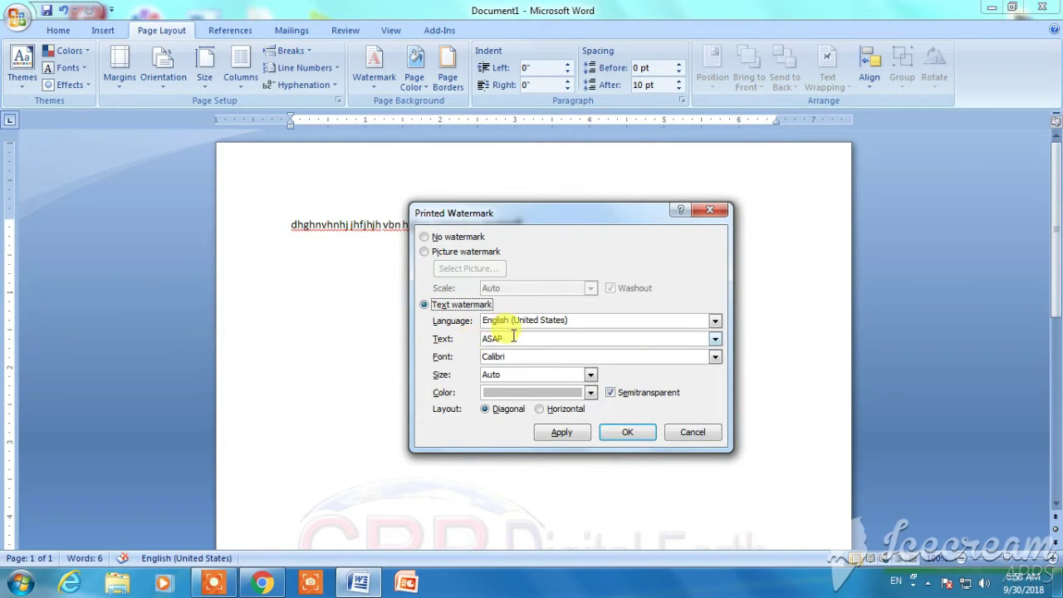
left_click_drag(518, 336, 438, 344)
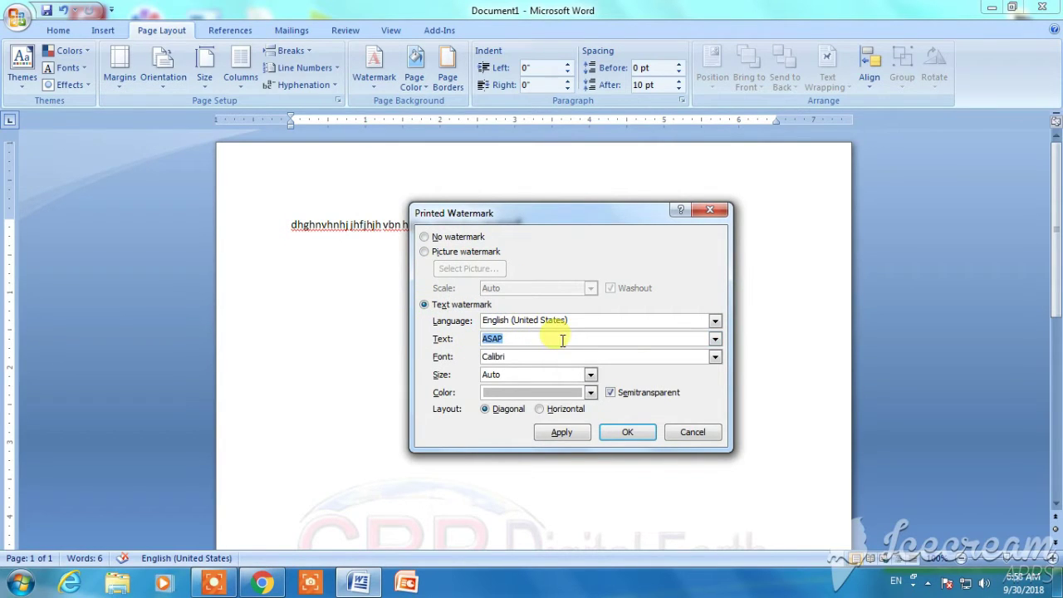
type("mcec computer")
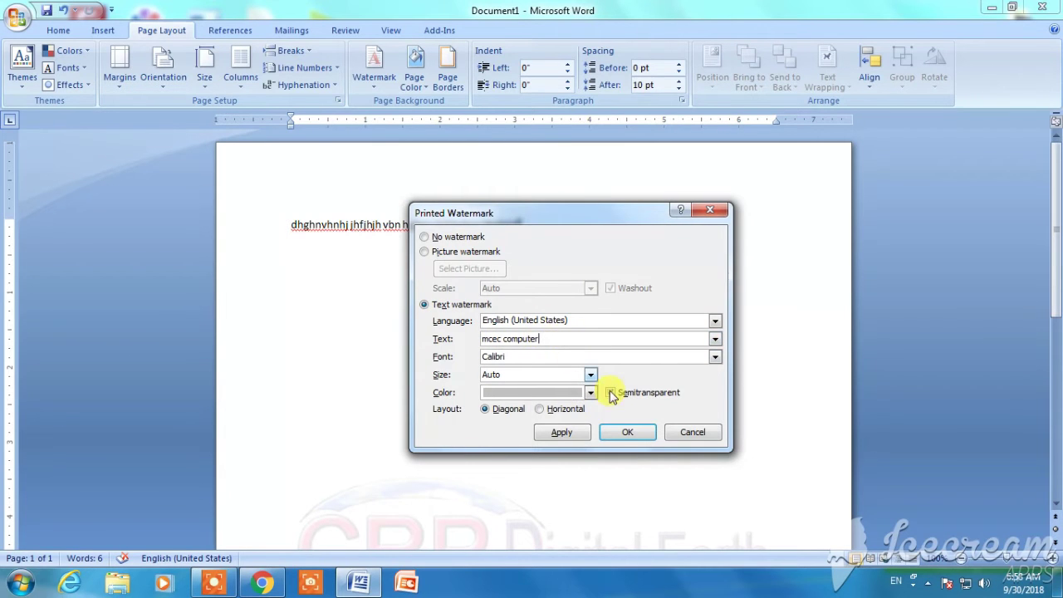
left_click(627, 432)
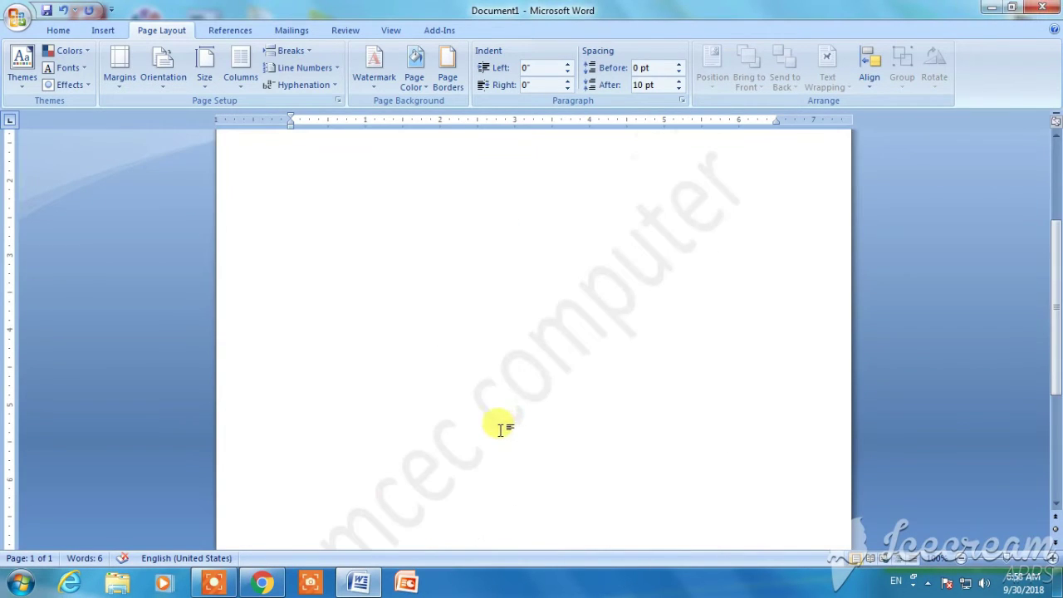
scroll(501, 429, "down", 2)
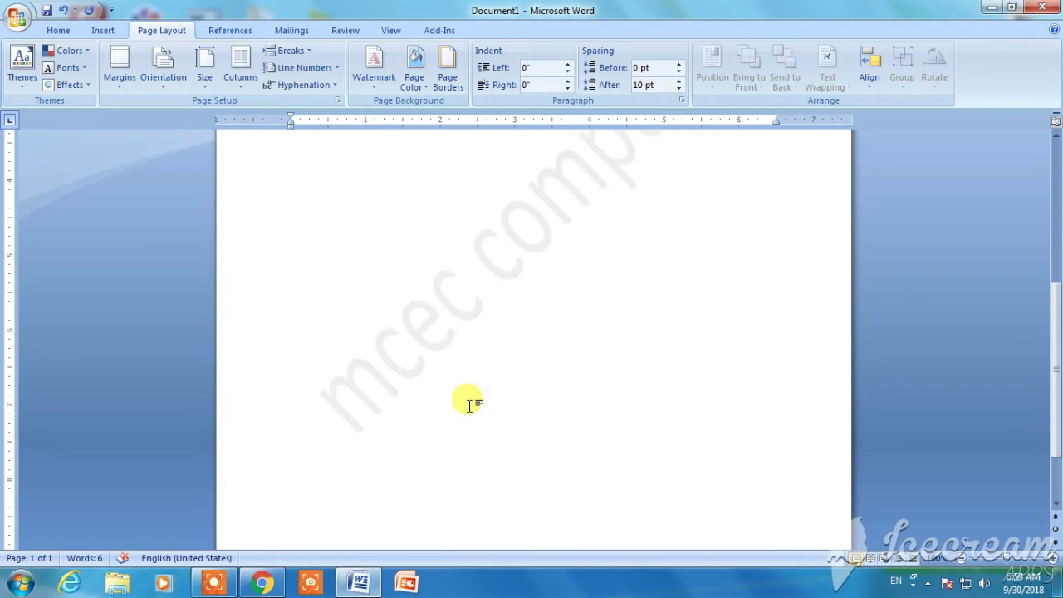
scroll(469, 404, "up", 2)
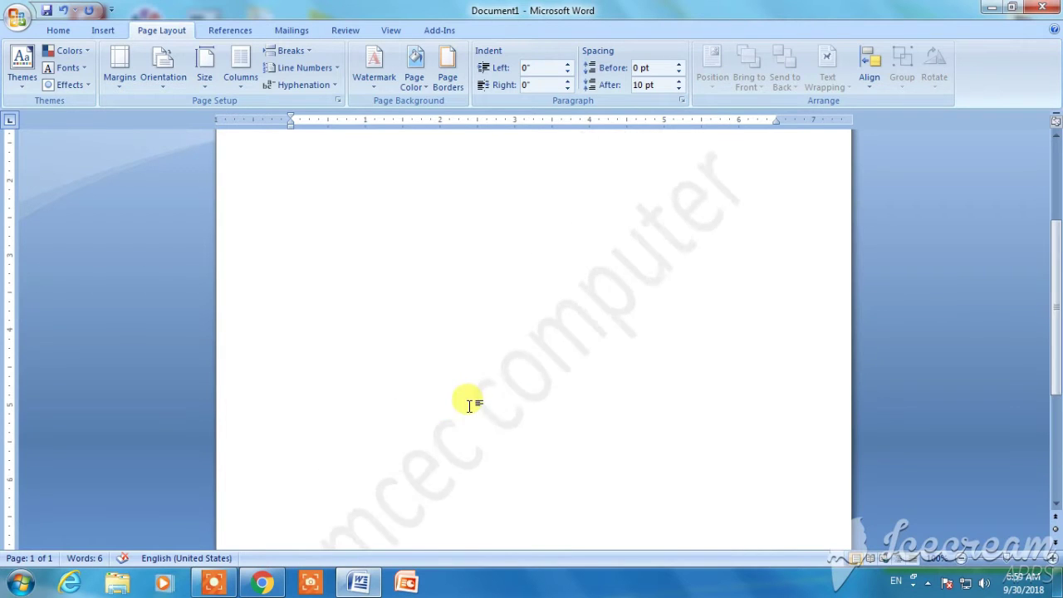
Step: Set the 'mcec computer' watermark colour to red and its size to 80
left_click(361, 86)
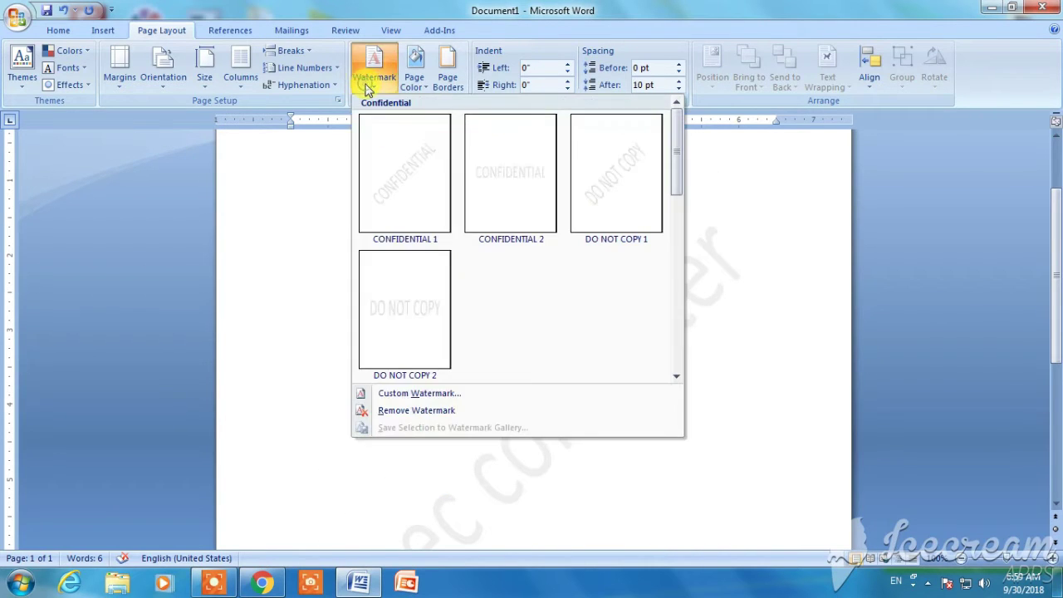
left_click(407, 395)
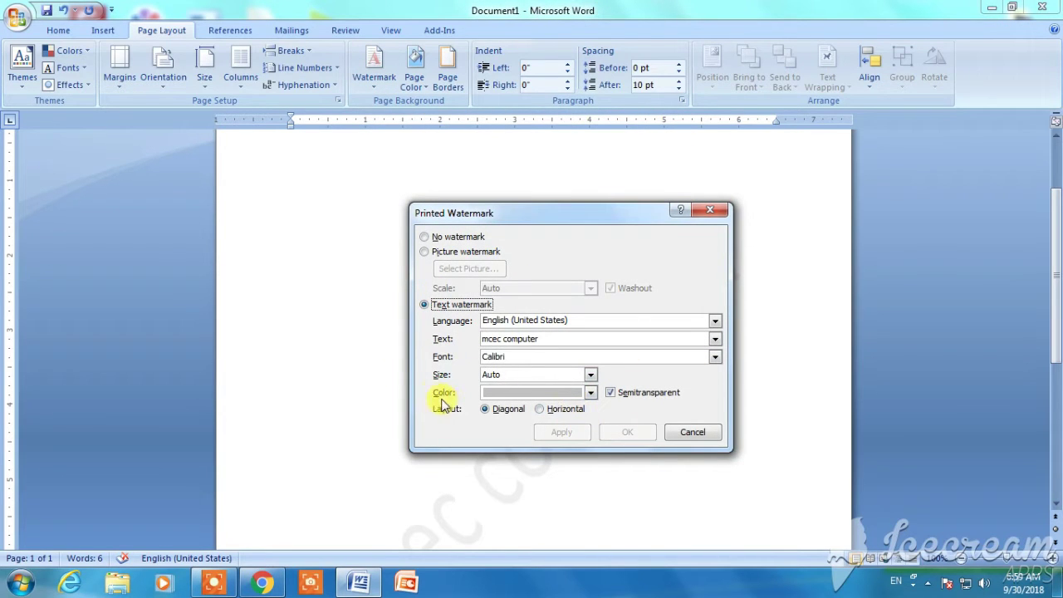
left_click(590, 393)
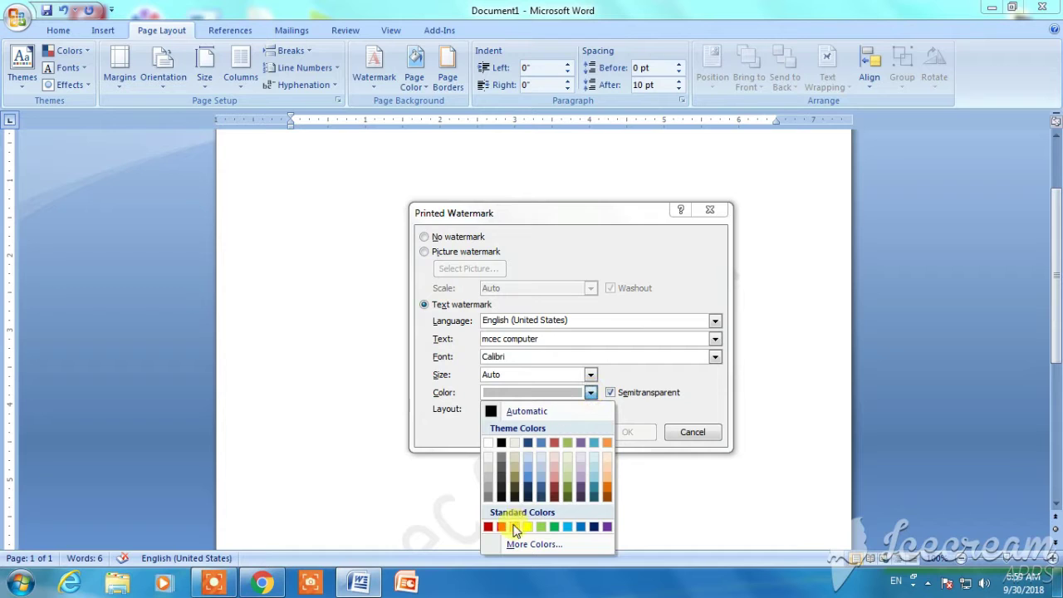
left_click(488, 527)
left_click_drag(552, 217, 544, 172)
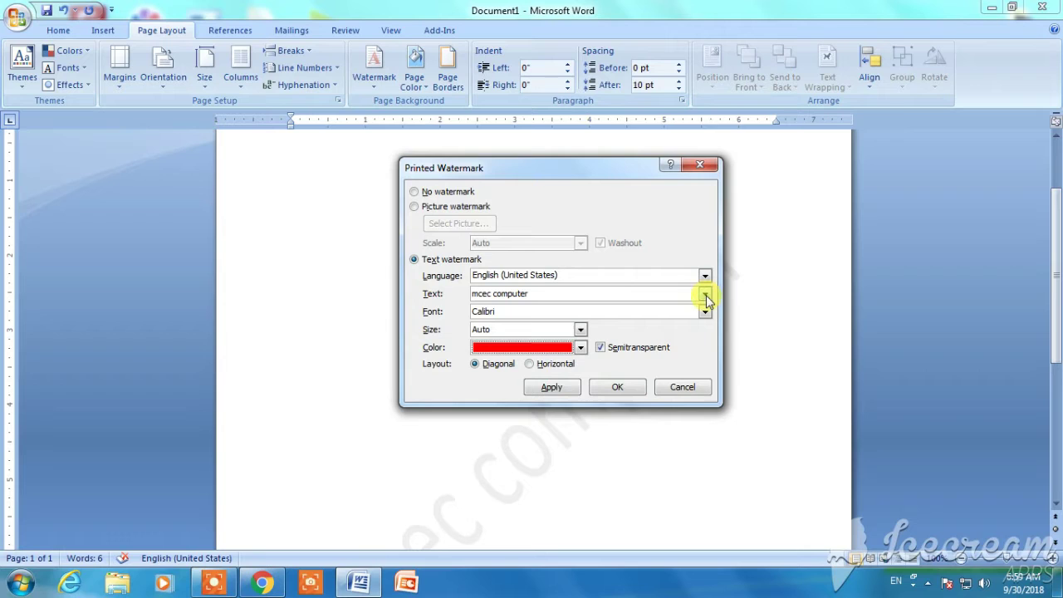
left_click(580, 329)
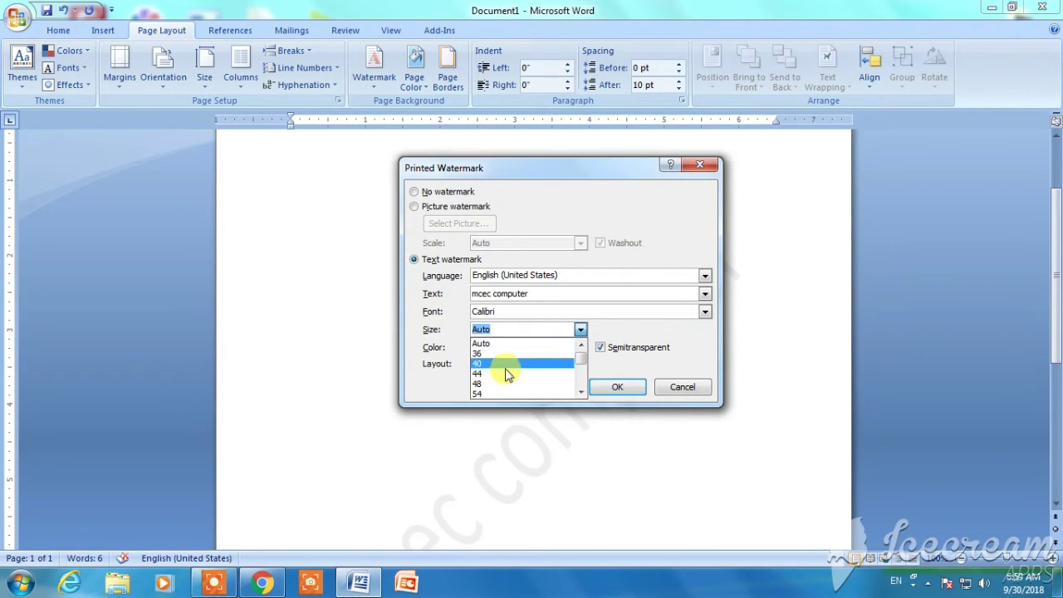
left_click(495, 392)
left_click(580, 329)
scroll(573, 375, "down", 2)
left_click(571, 383)
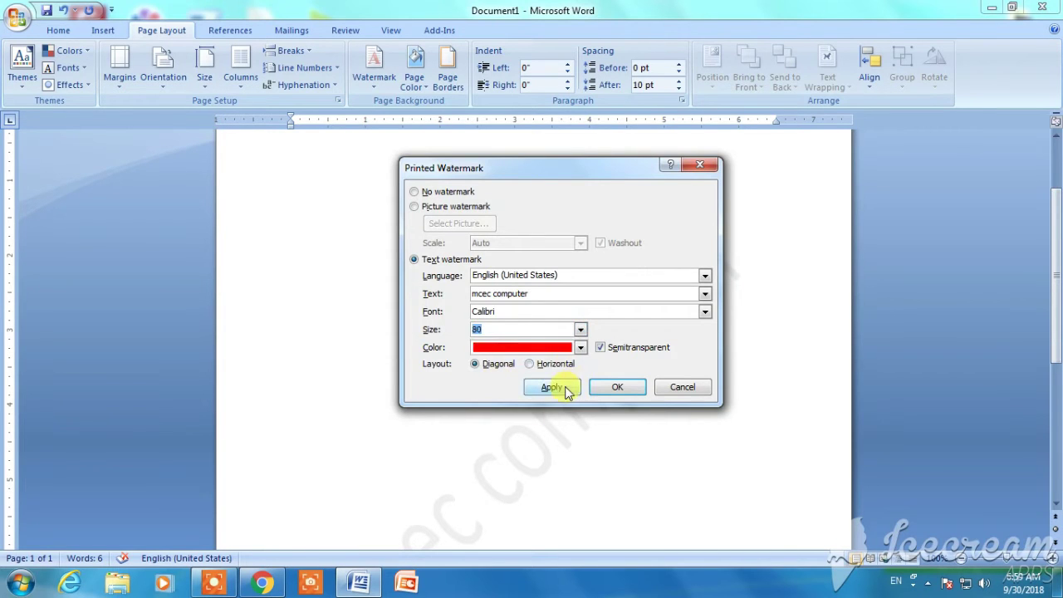
left_click(551, 387)
scroll(486, 421, "up", 4)
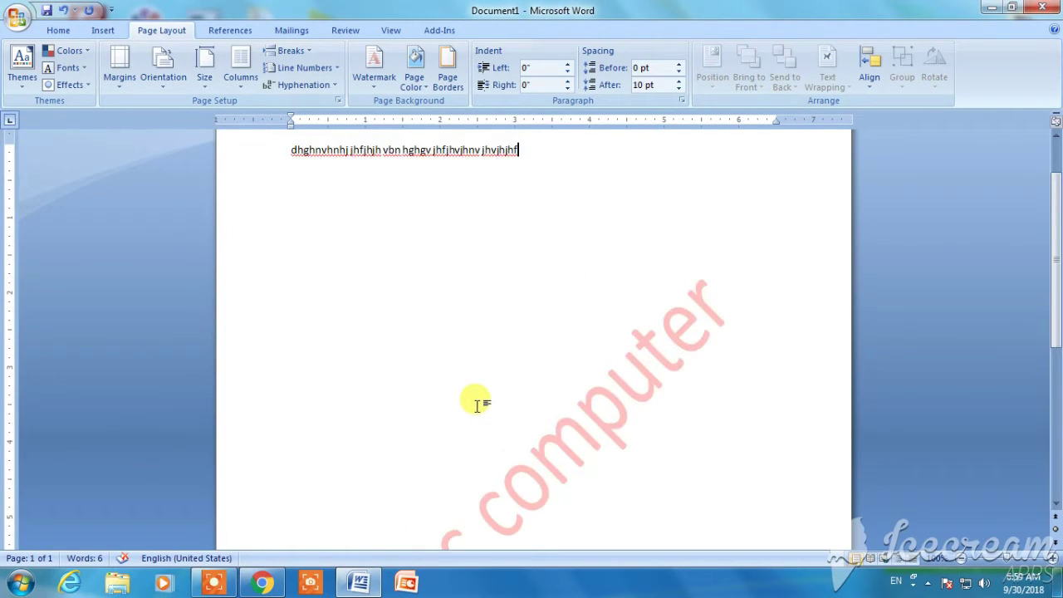
Step: Type a second line of sample text under the first and reopen the watermark gallery
scroll(477, 404, "down", 3)
scroll(477, 405, "up", 4)
type("hngfjhnvjhvjhmg jvh ujgjhv")
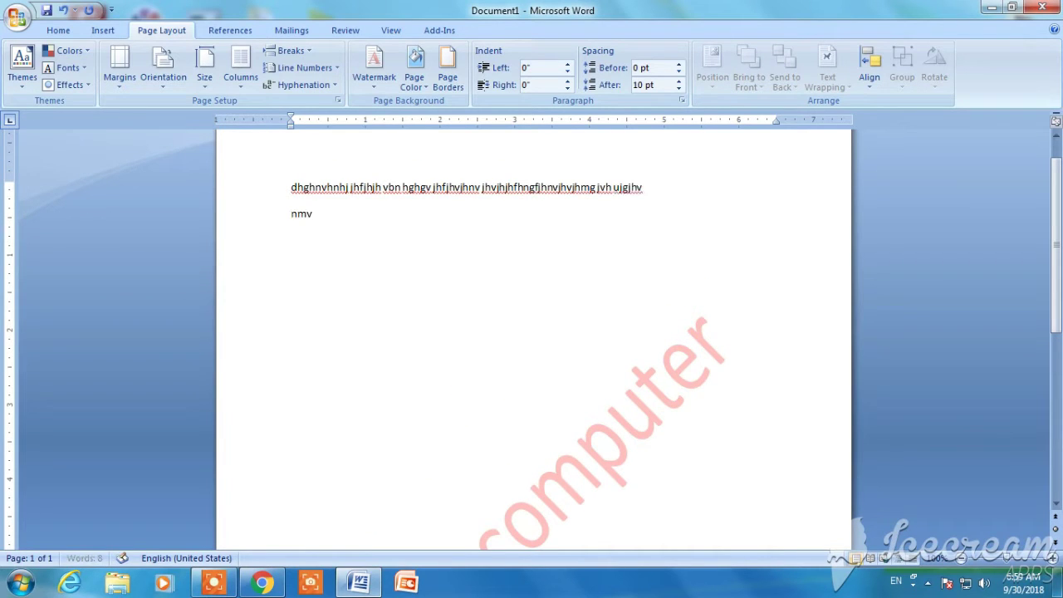
type("ghchngc")
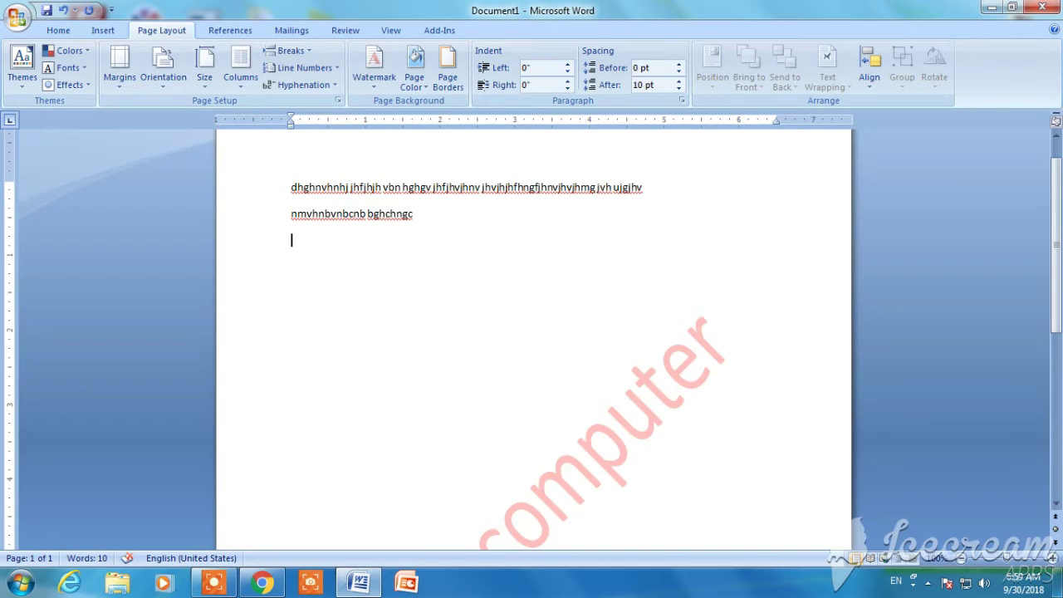
scroll(505, 368, "down", 7)
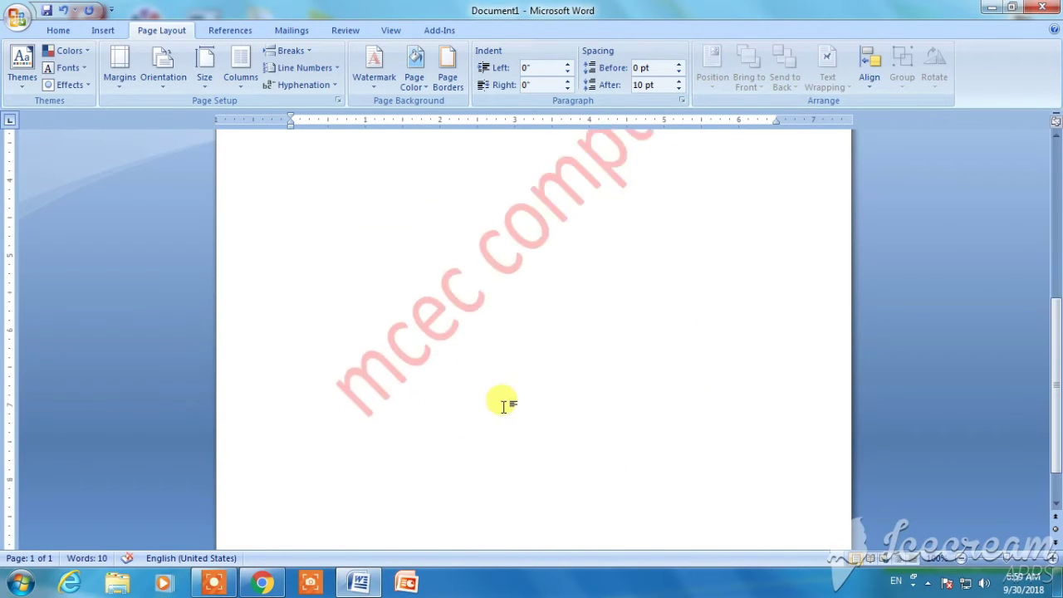
scroll(503, 406, "up", 5)
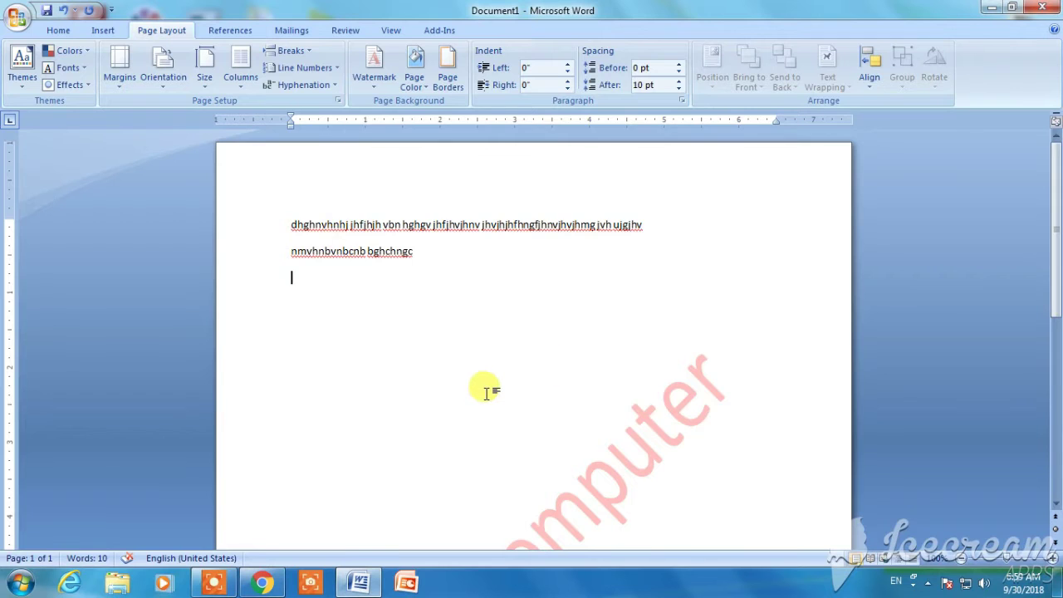
scroll(484, 387, "down", 5)
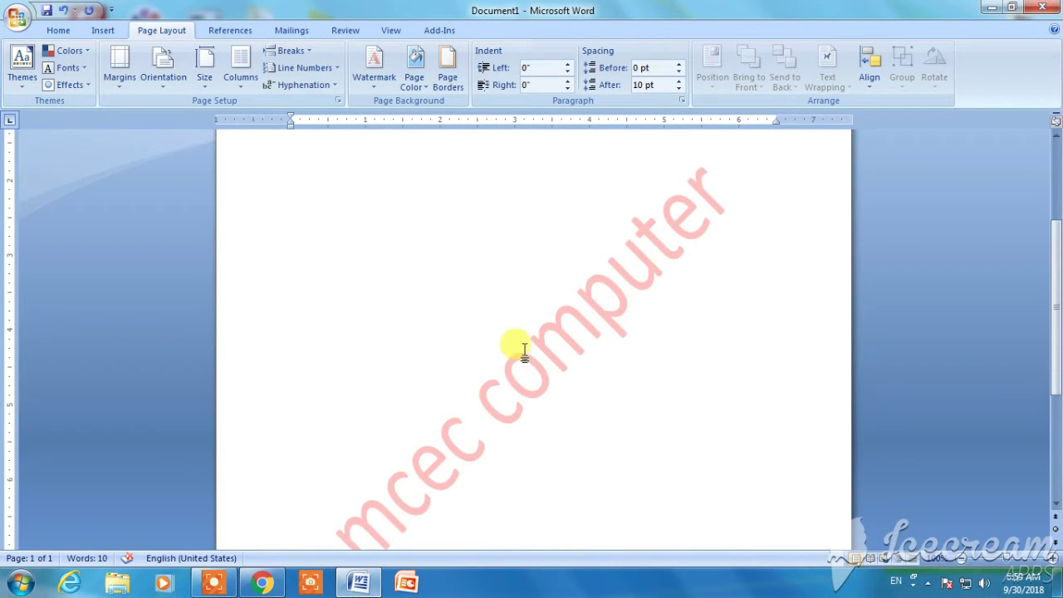
scroll(444, 402, "up", 5)
scroll(439, 398, "down", 5)
scroll(433, 216, "up", 3)
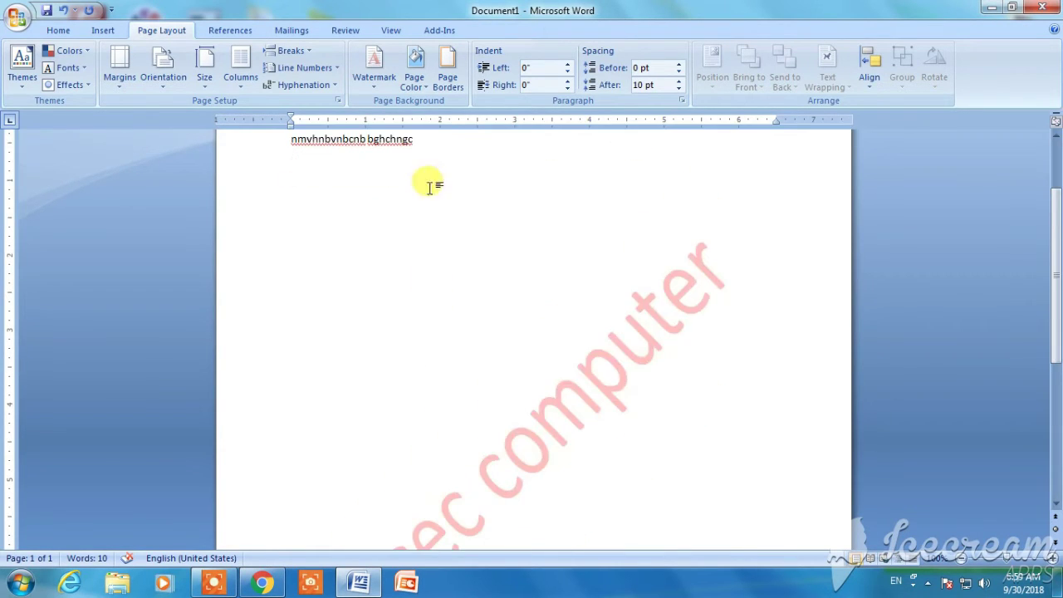
left_click(374, 66)
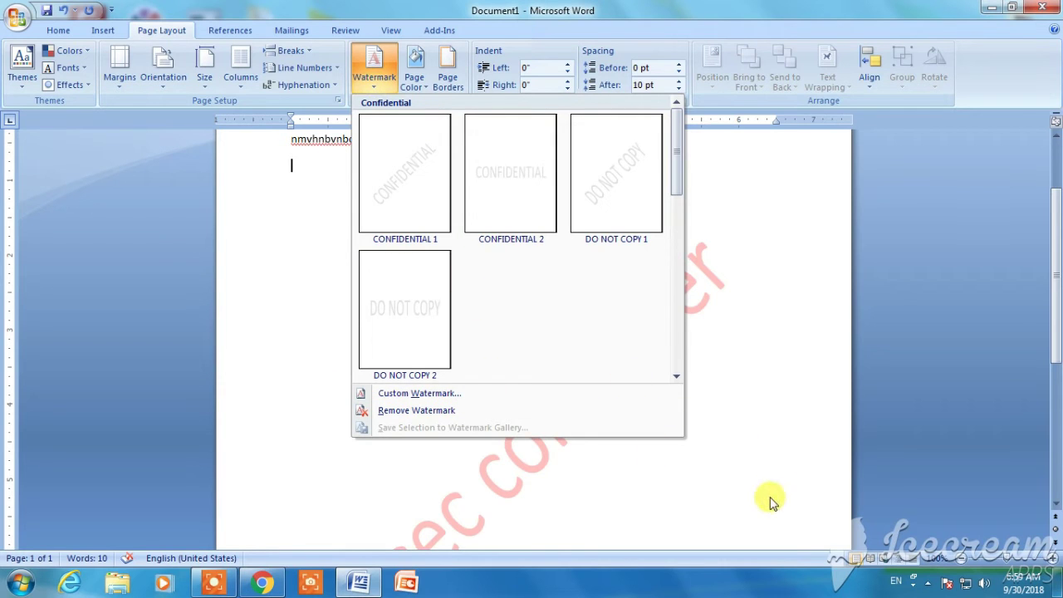
Step: Remove the red 'mcec computer' watermark, leaving the two text lines on a plain page
left_click(302, 255)
left_click(370, 73)
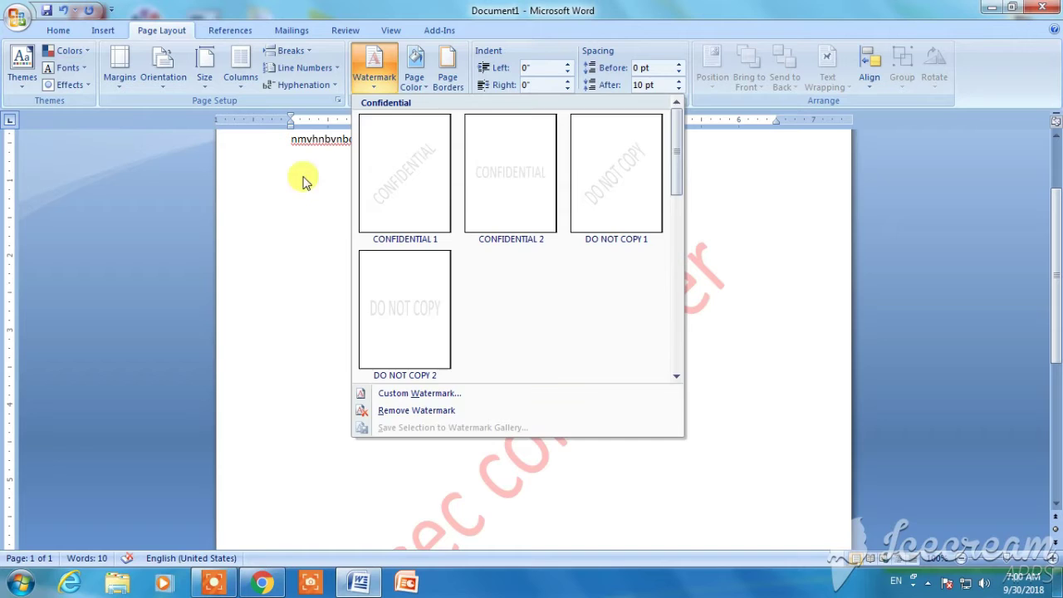
left_click(296, 232)
left_click(374, 83)
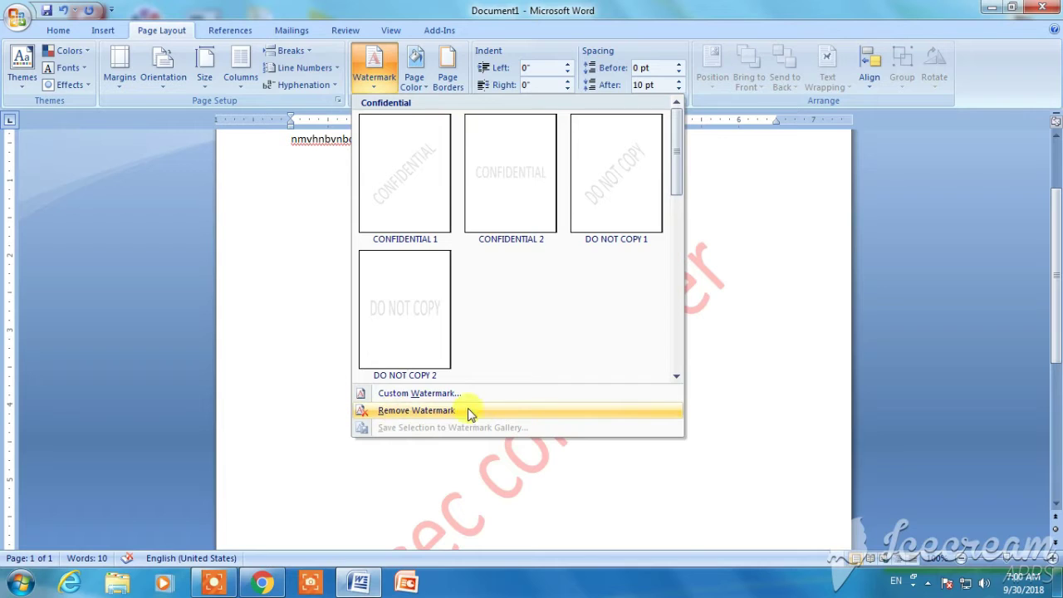
left_click(399, 412)
scroll(396, 406, "up", 2)
scroll(395, 407, "down", 1)
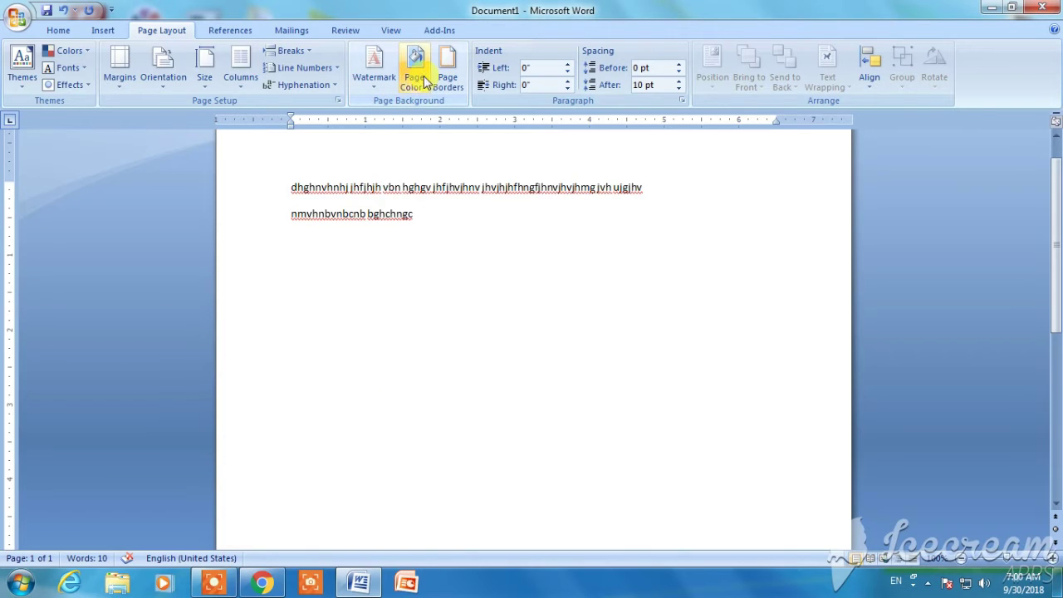
Step: Try light green and light blue page colours, settling on a light rose background
scroll(420, 318, "up", 1)
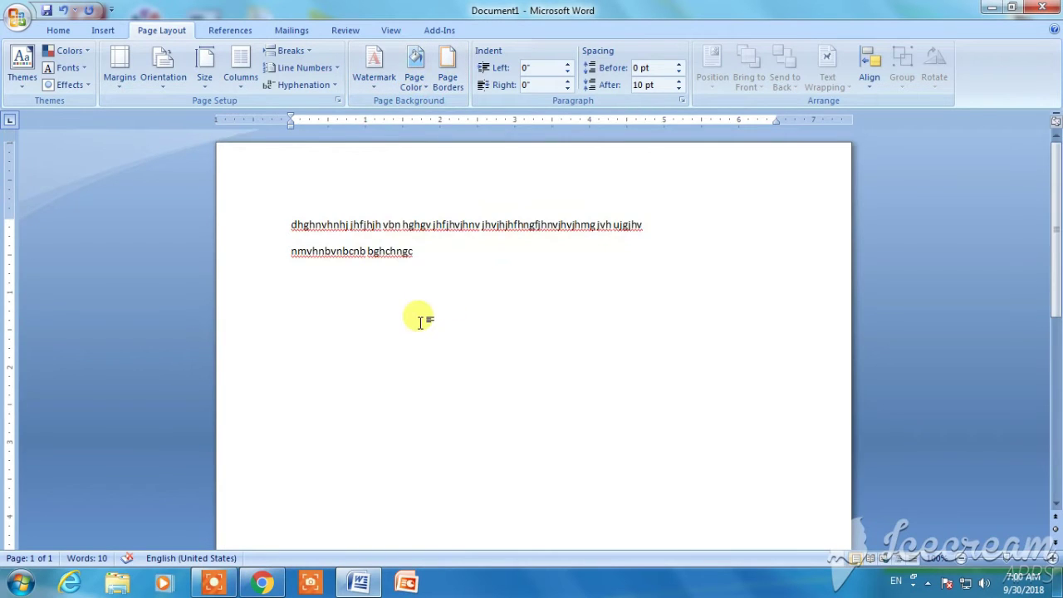
left_click(419, 90)
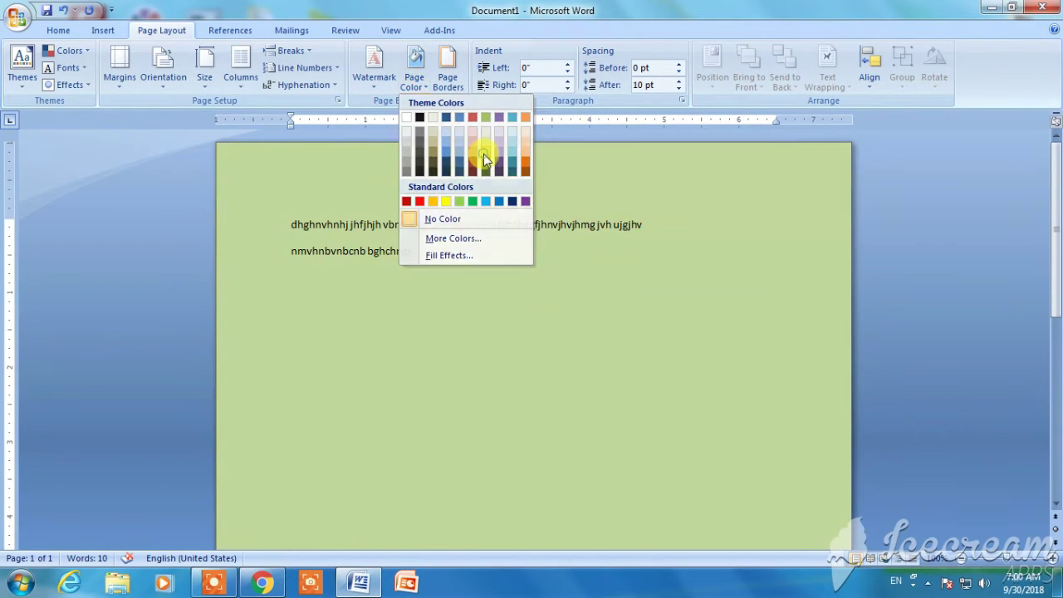
left_click(485, 158)
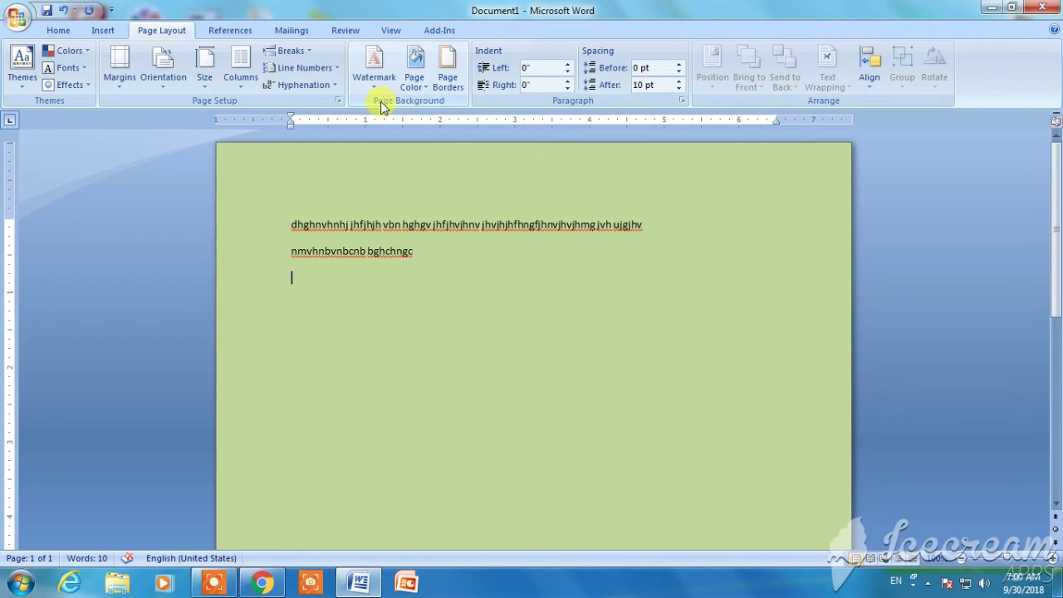
left_click(418, 81)
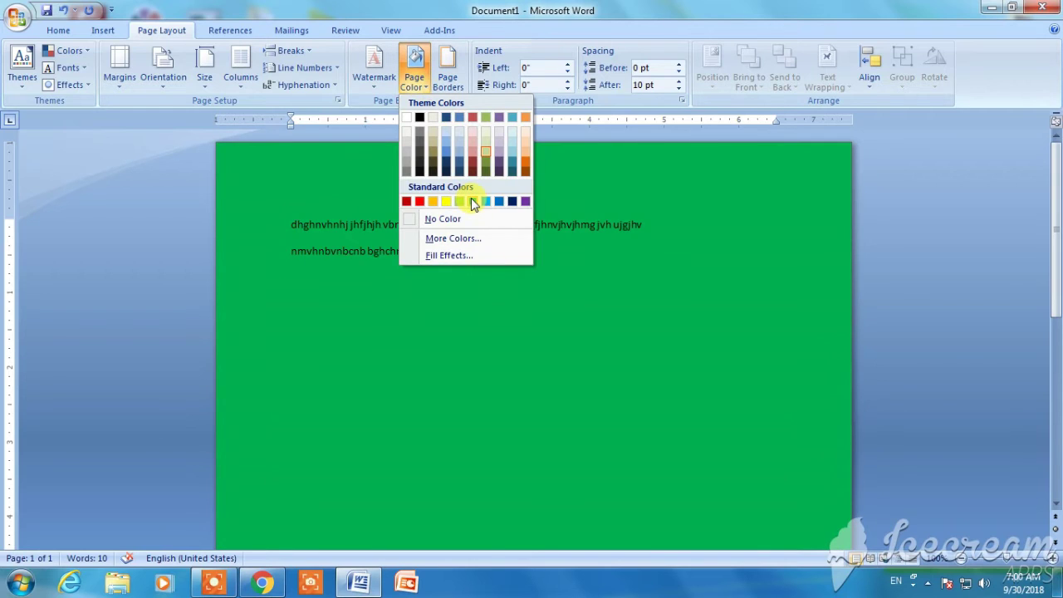
left_click(486, 201)
left_click(443, 320)
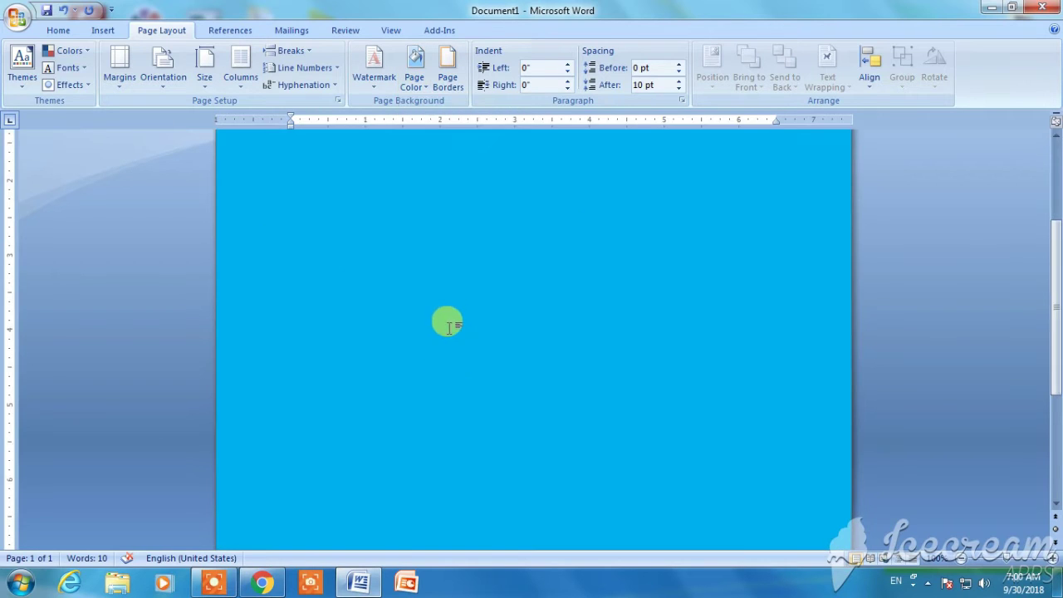
left_click(425, 88)
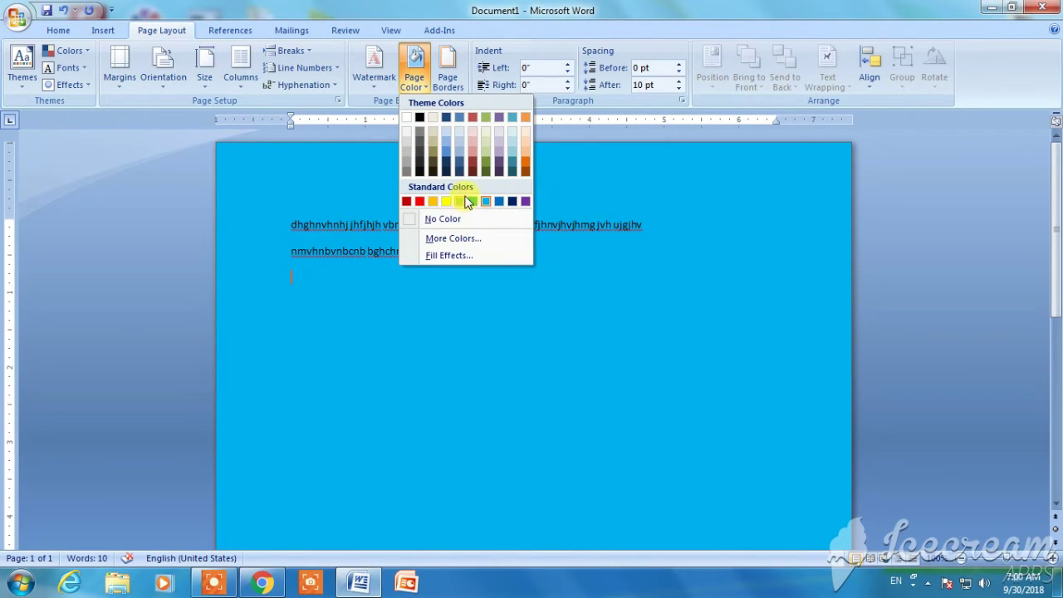
left_click(468, 154)
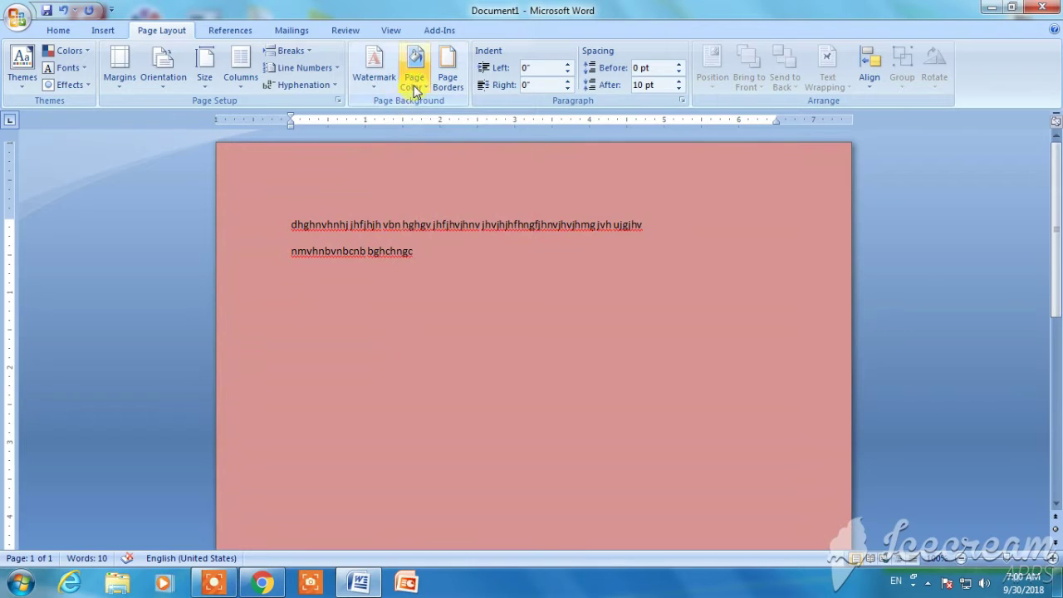
left_click(416, 83)
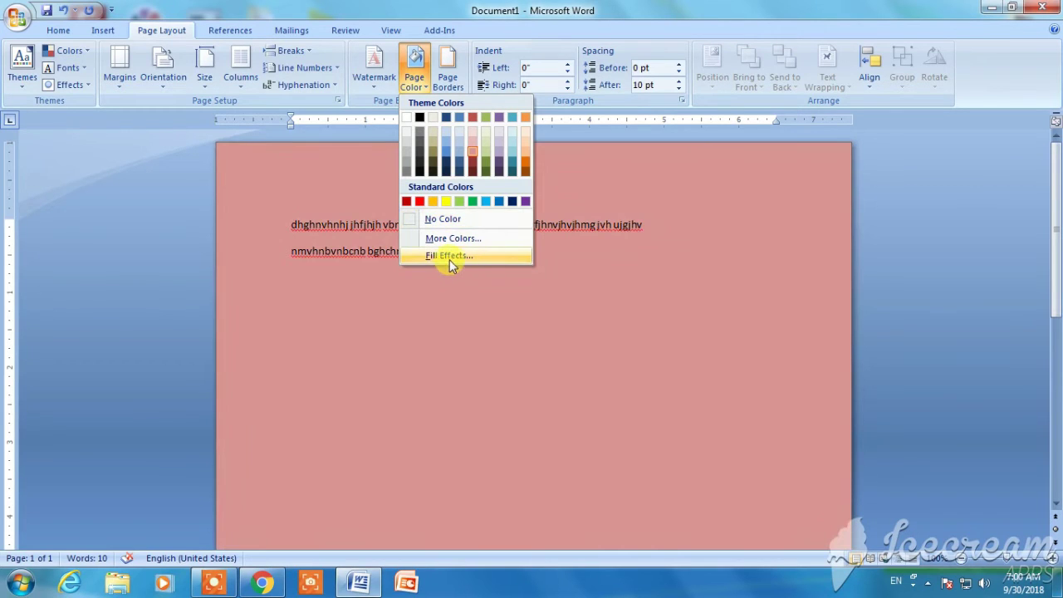
Step: Fill the page with a two-colour horizontal gradient, blue as Color 1 and green as Color 2
left_click(463, 257)
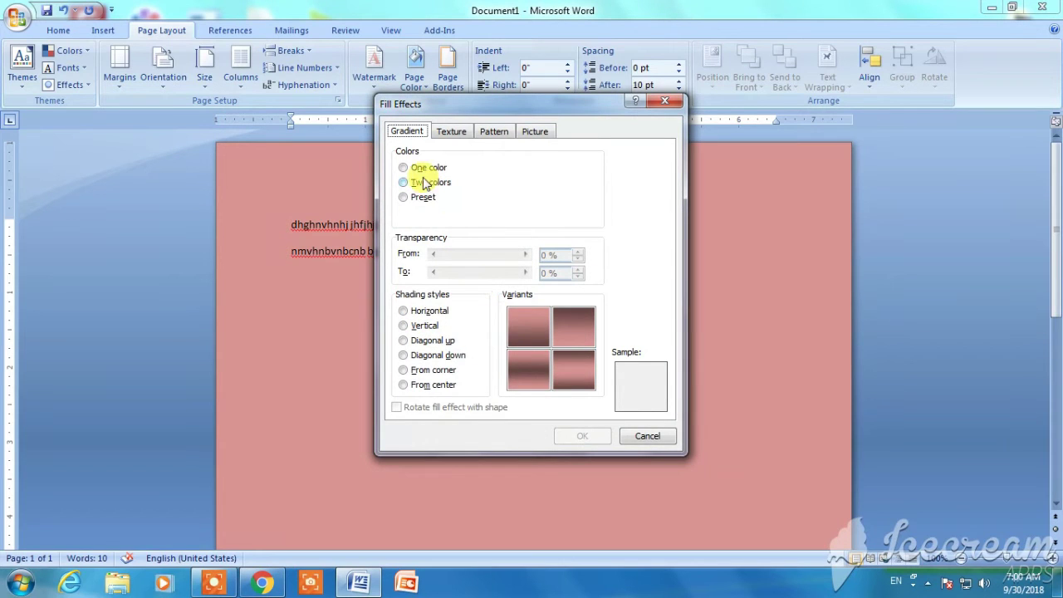
left_click(408, 170)
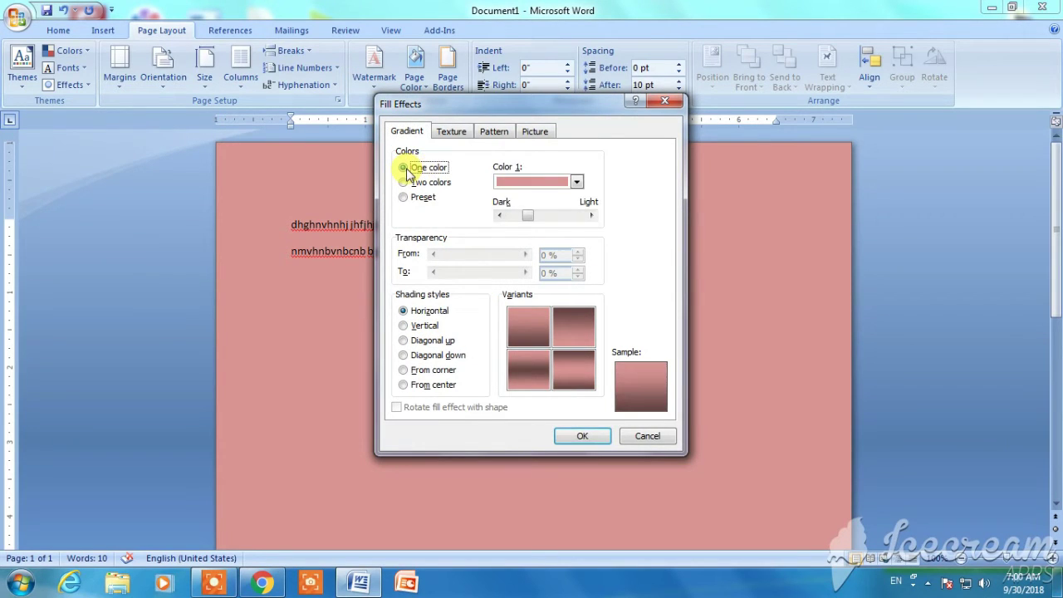
left_click(404, 182)
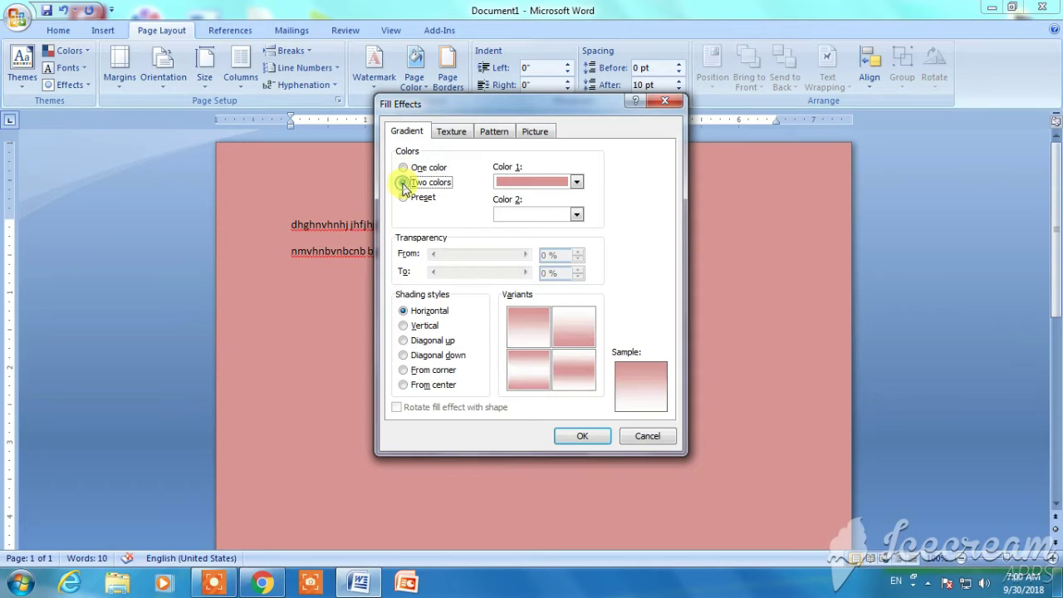
left_click(575, 215)
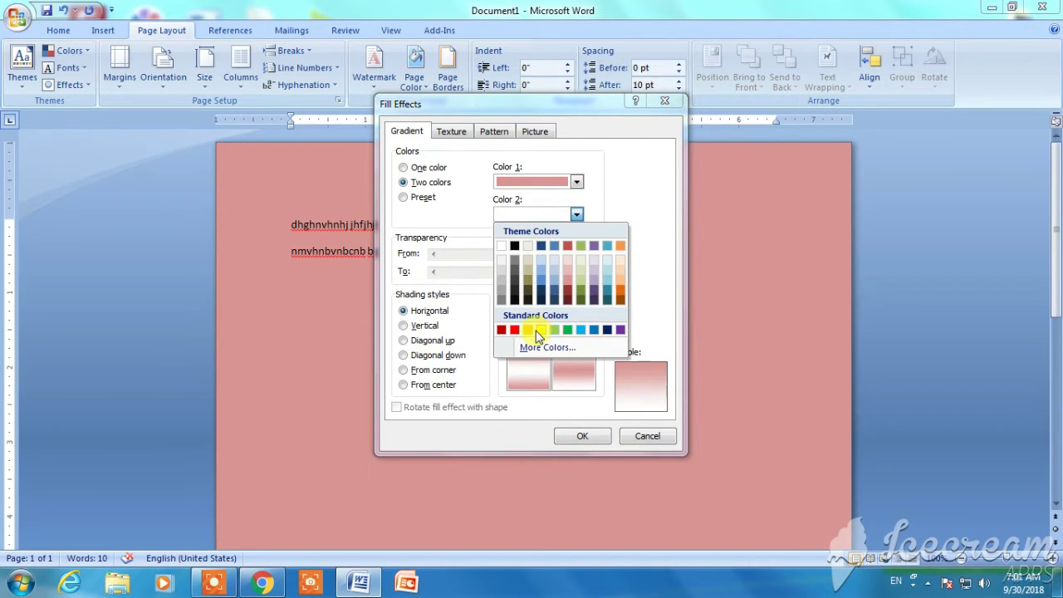
left_click(567, 330)
left_click(576, 182)
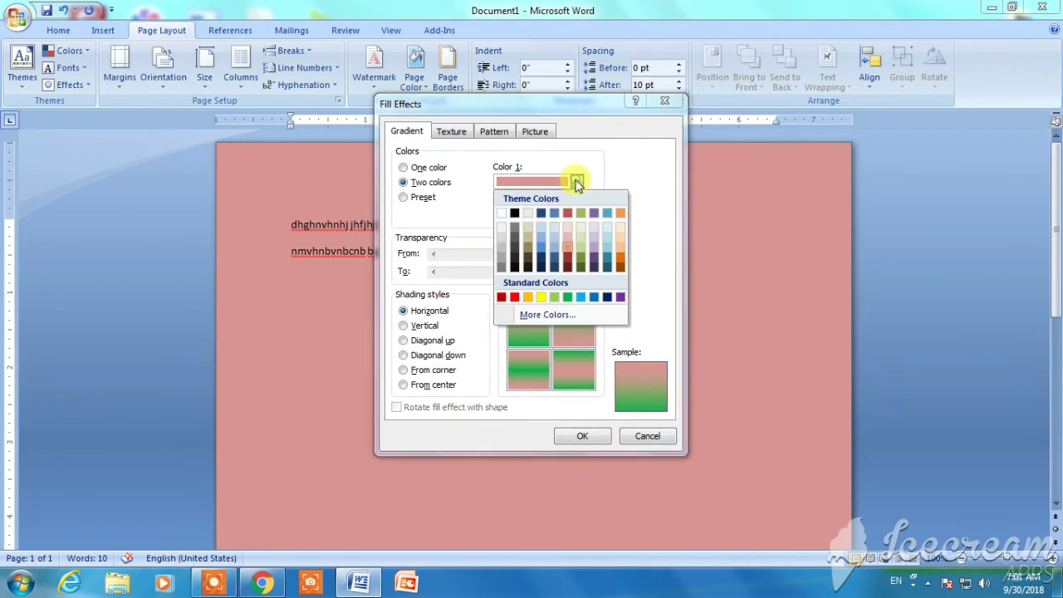
left_click(552, 246)
left_click(582, 435)
scroll(420, 324, "down", 3)
scroll(445, 396, "up", 3)
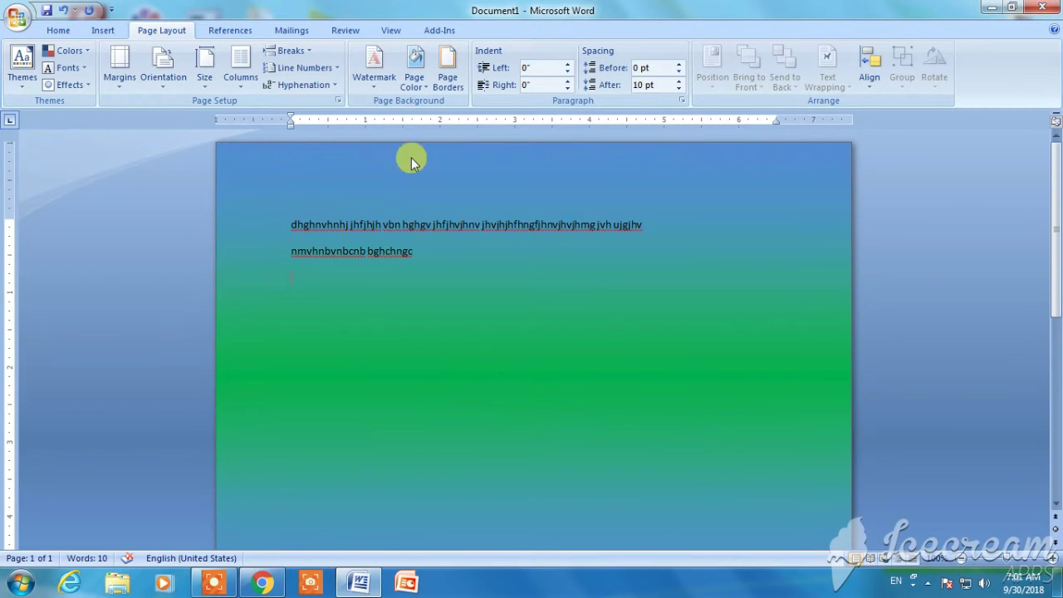
left_click(420, 89)
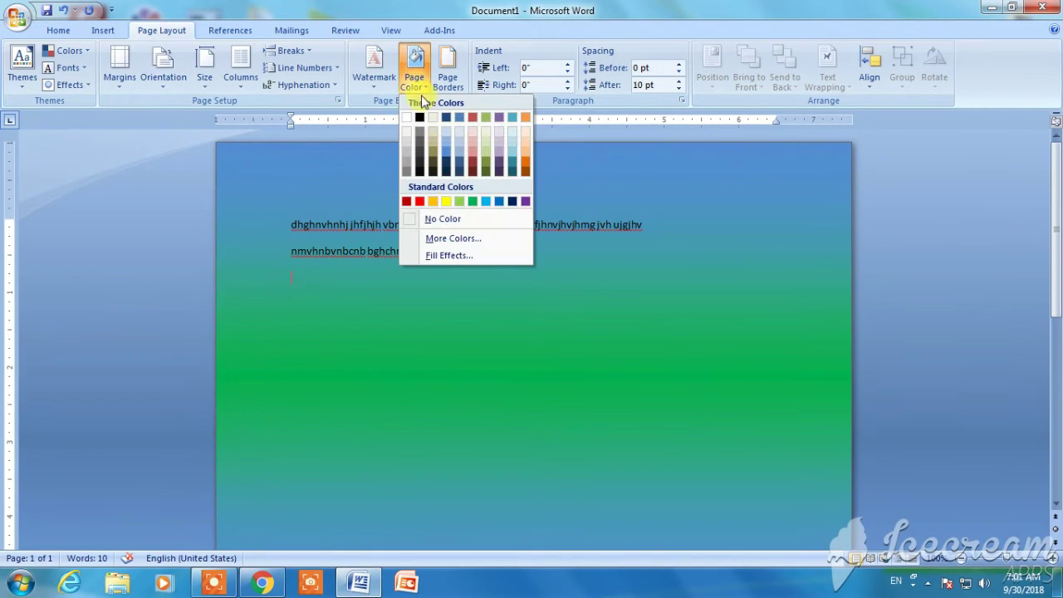
Step: Try the Nightfall, Daybreak and Horizon preset gradients before choosing Desert
left_click(446, 256)
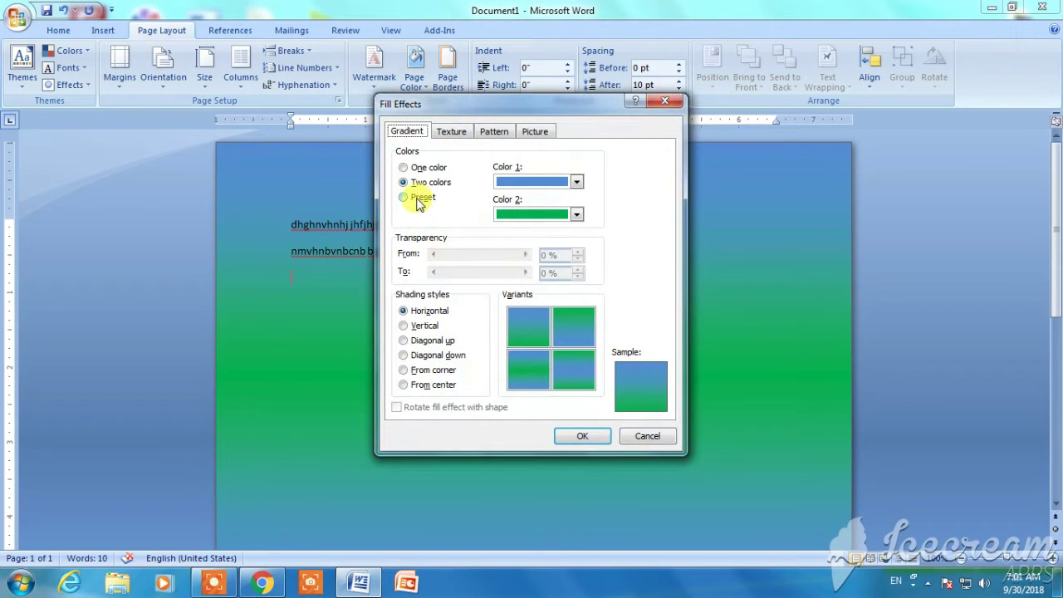
left_click(417, 200)
left_click(580, 182)
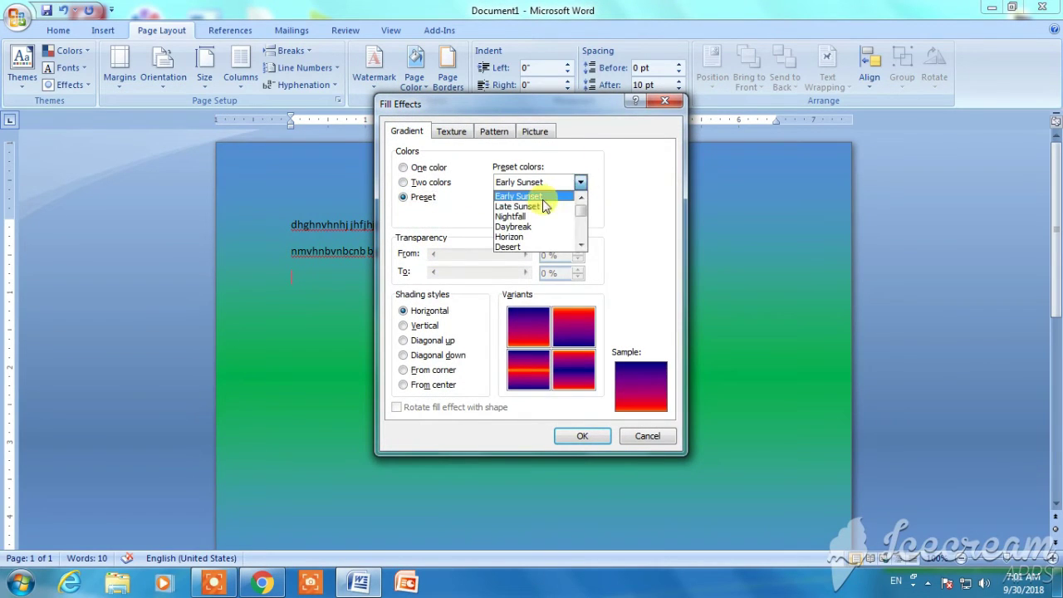
left_click(510, 215)
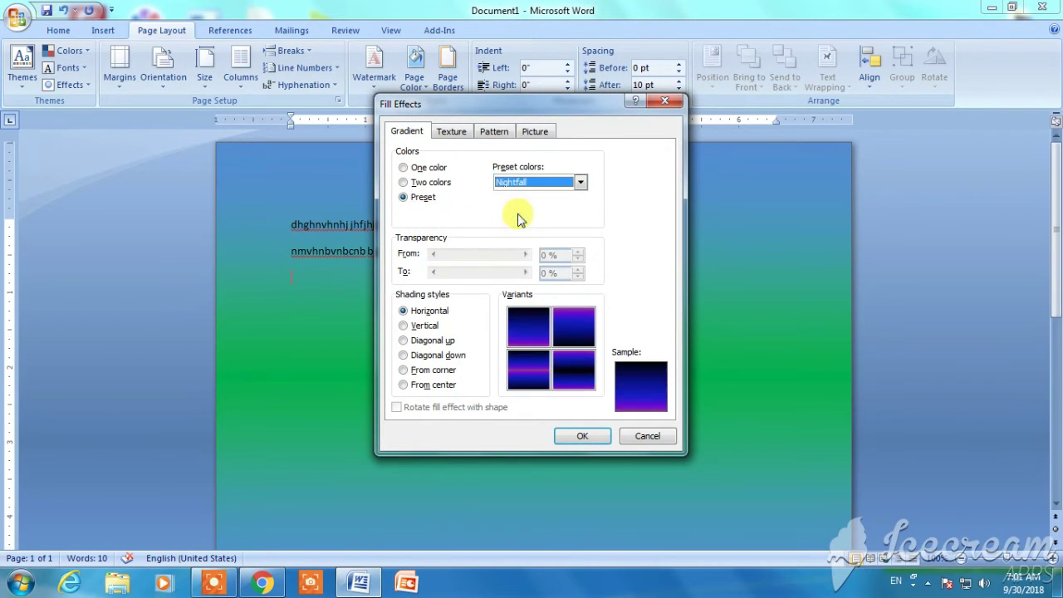
left_click(581, 183)
key("Down")
key("Return")
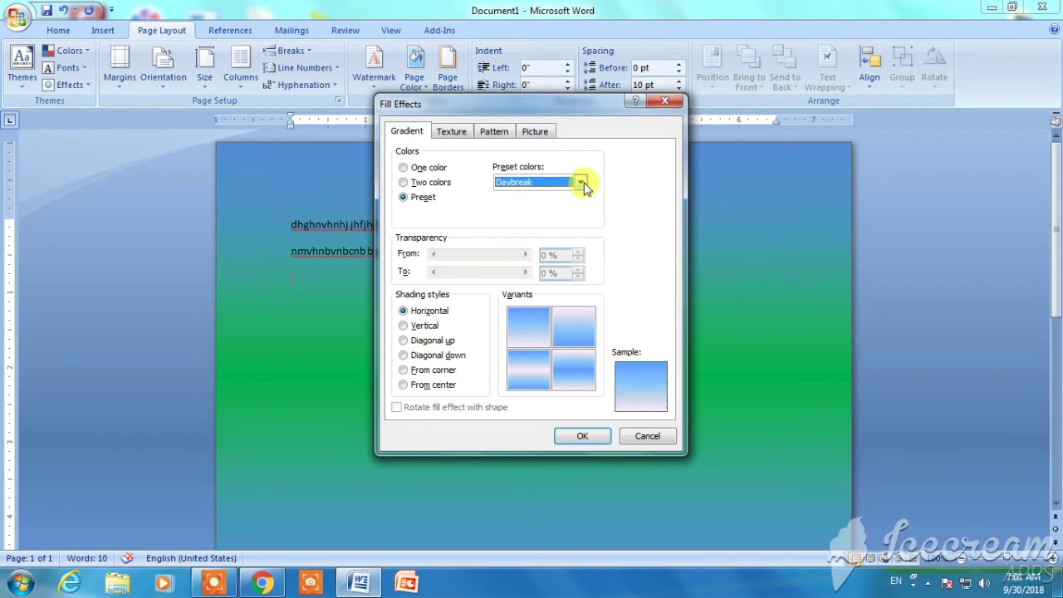
left_click(582, 183)
left_click(527, 248)
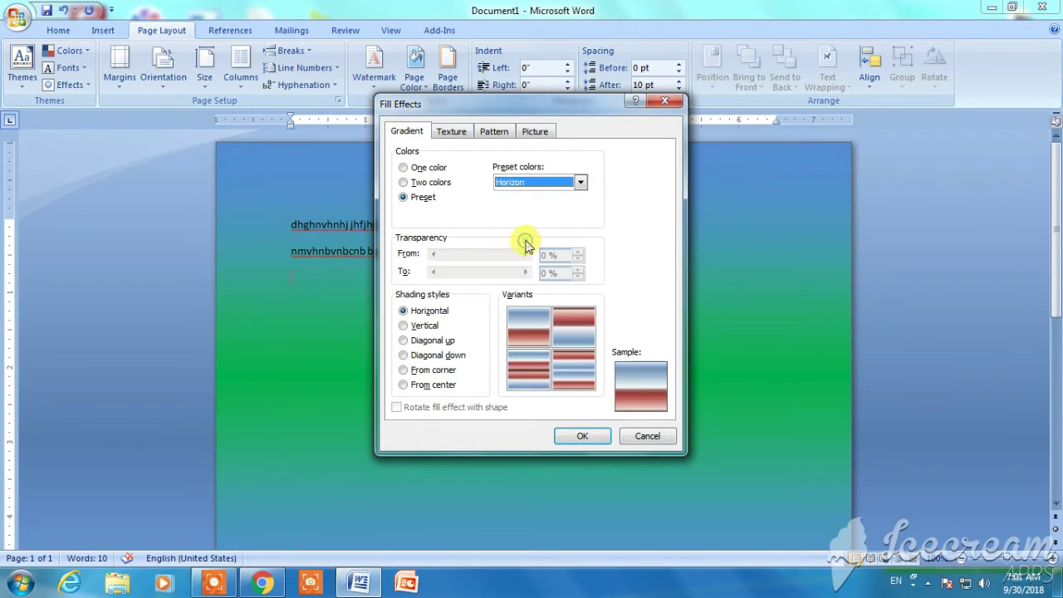
left_click(584, 182)
left_click(514, 244)
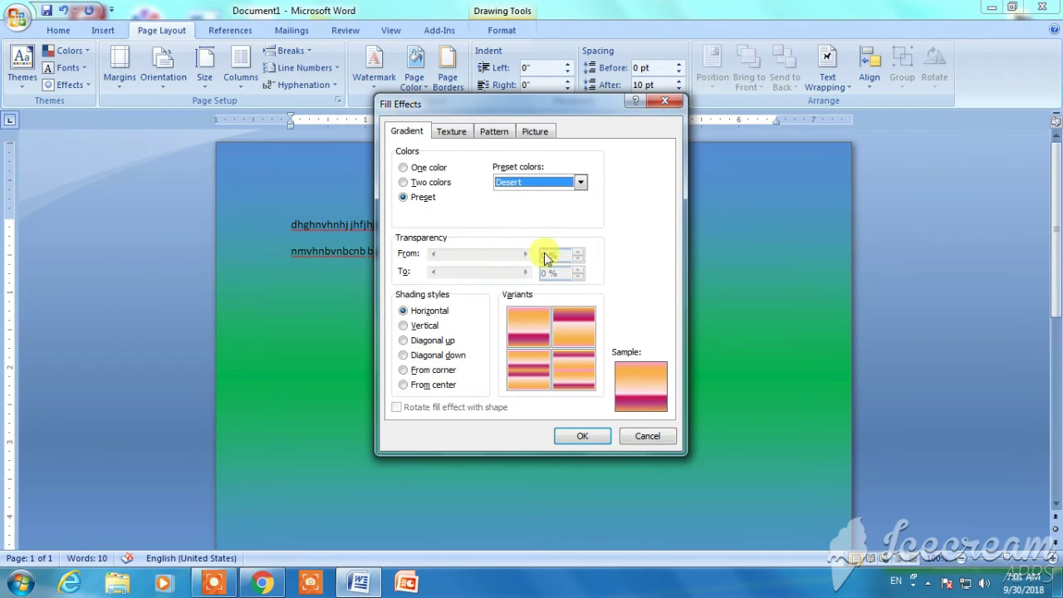
Step: Compare shading styles for the Desert gradient, then apply it with horizontal shading
left_click(408, 328)
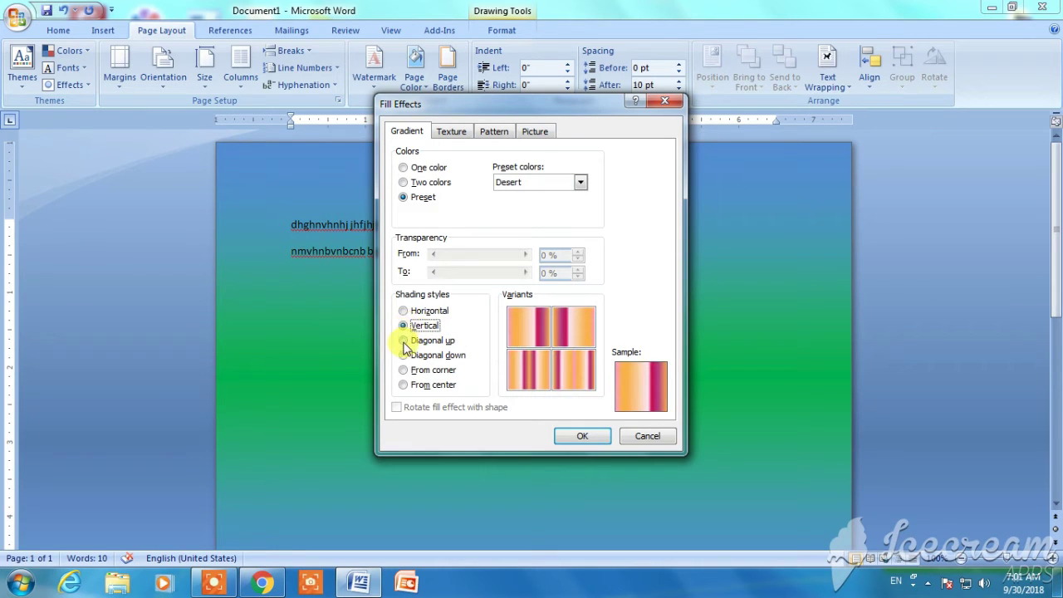
left_click(406, 342)
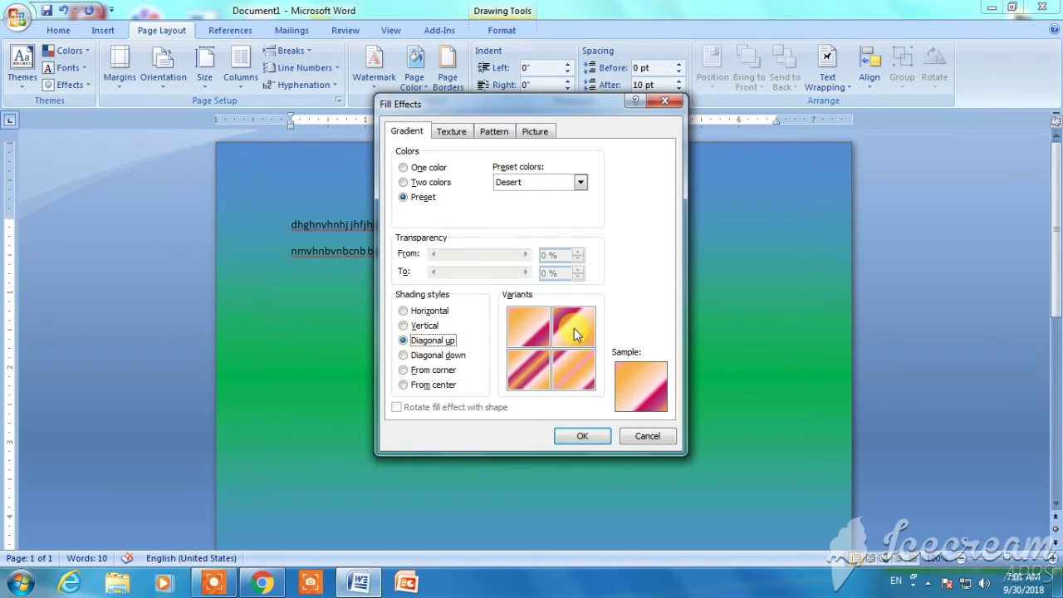
left_click(407, 357)
left_click(407, 370)
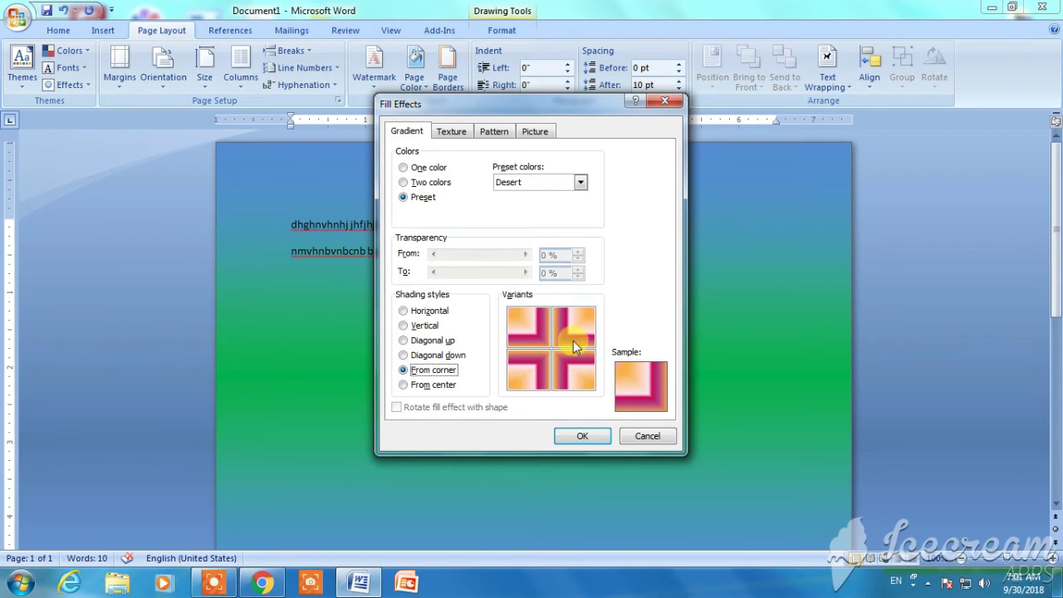
left_click(405, 385)
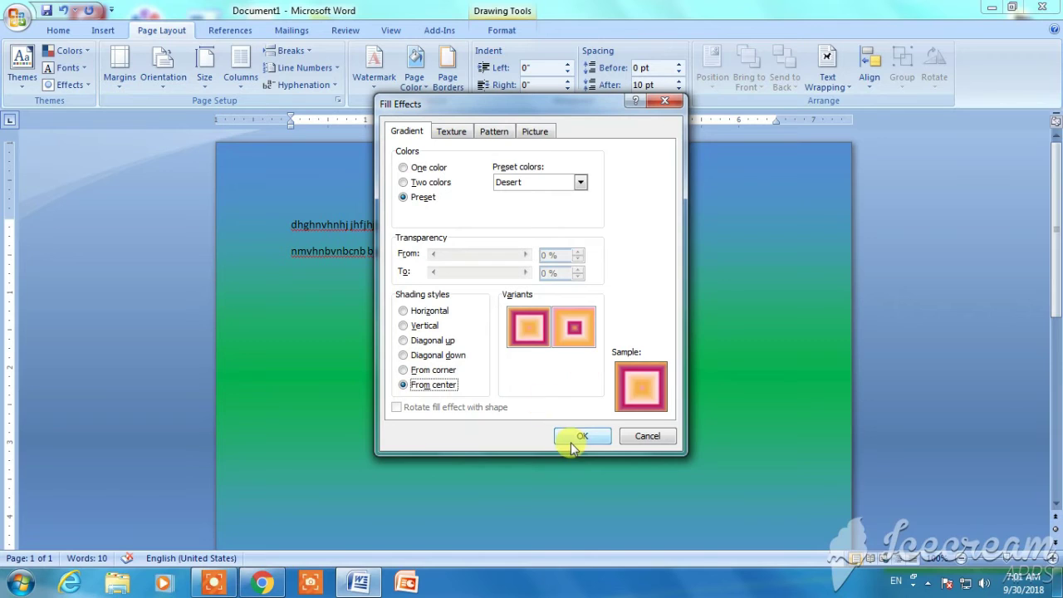
left_click(406, 356)
left_click(406, 312)
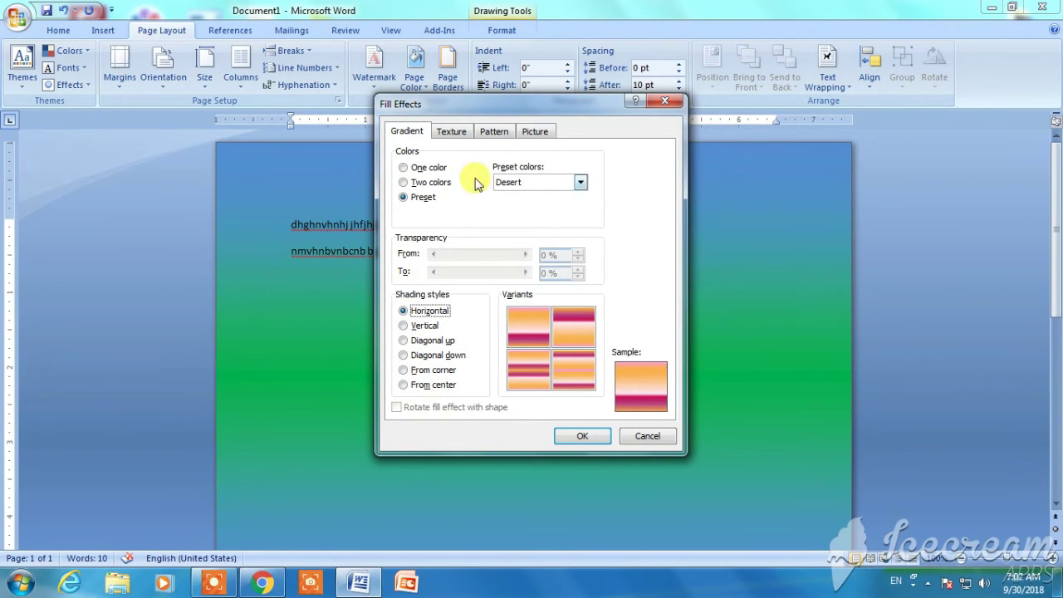
left_click(582, 436)
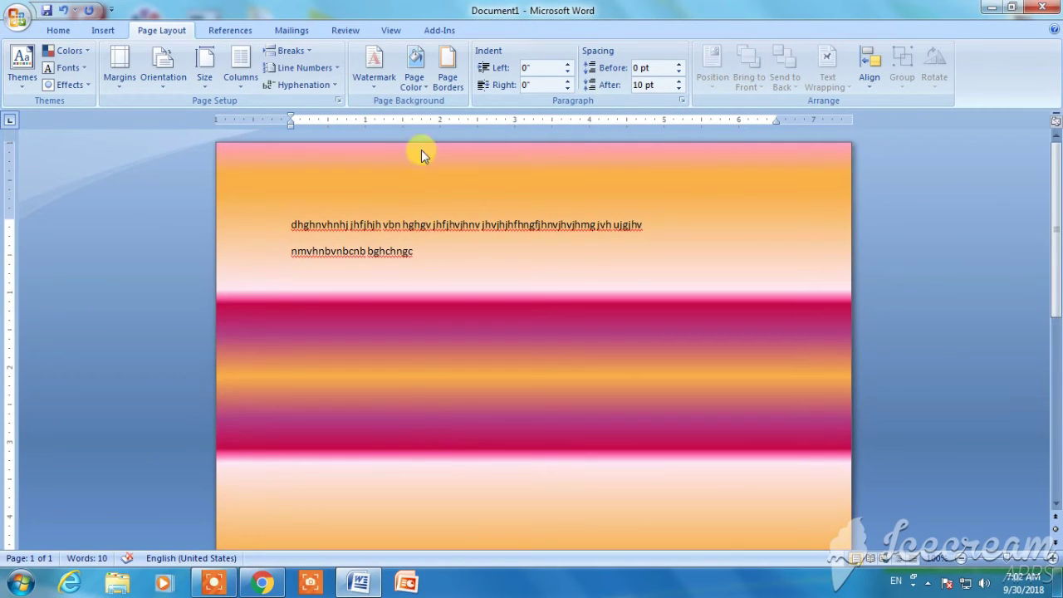
Step: Try a plain orange page colour, then set the page colour back to No Color
left_click(413, 73)
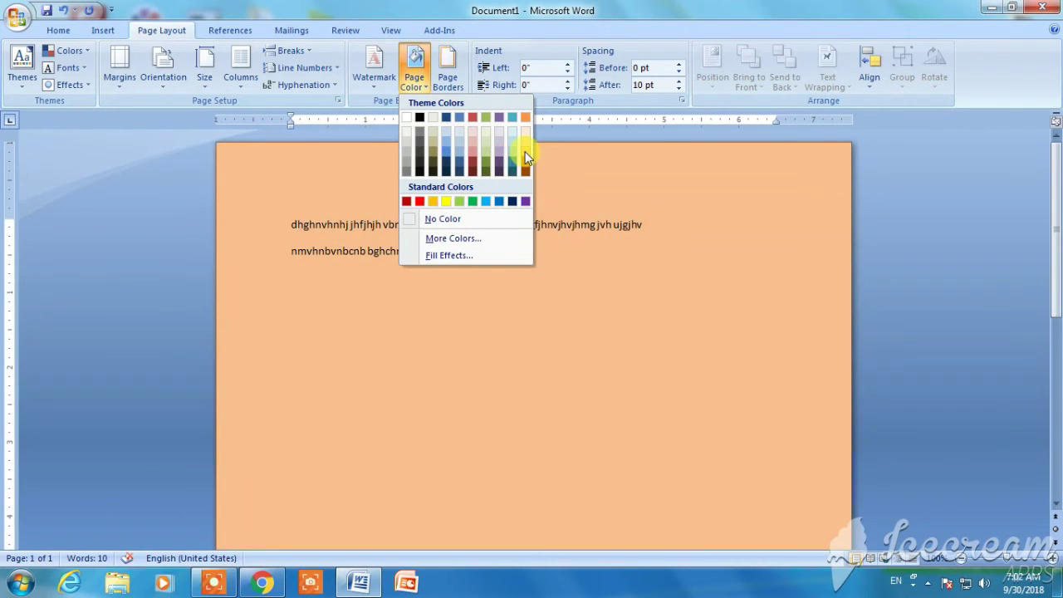
left_click(524, 151)
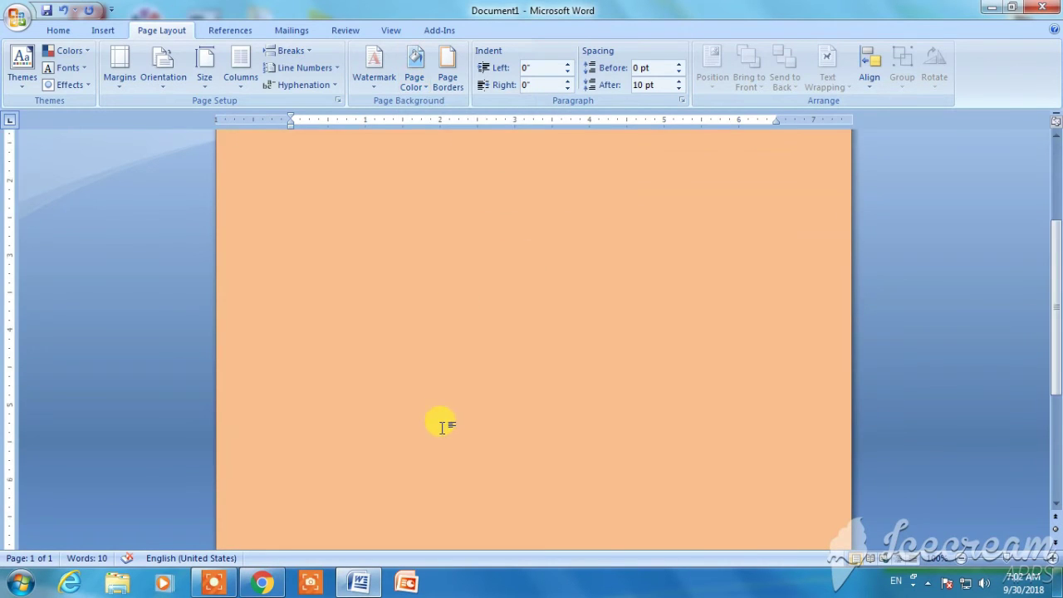
left_click(416, 87)
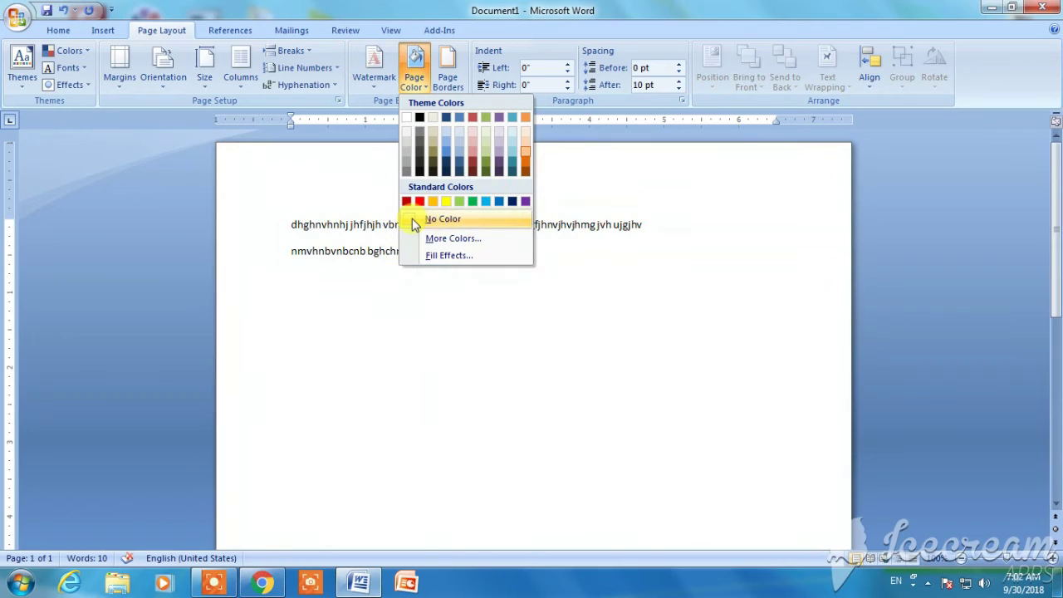
left_click(415, 222)
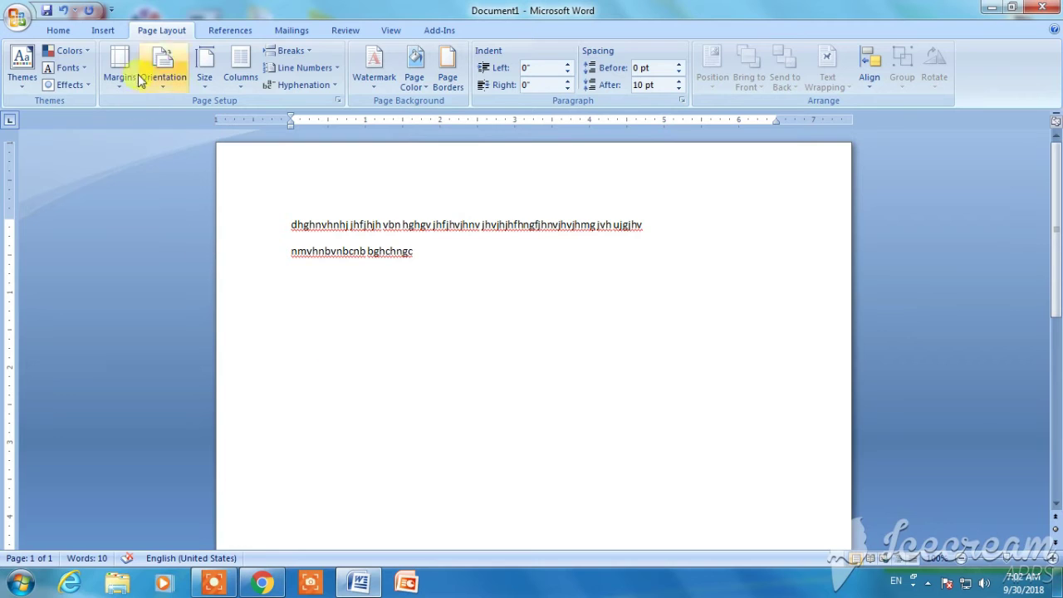
Step: Add a black thick double-line 3 pt Box page border around the two text lines
left_click(448, 81)
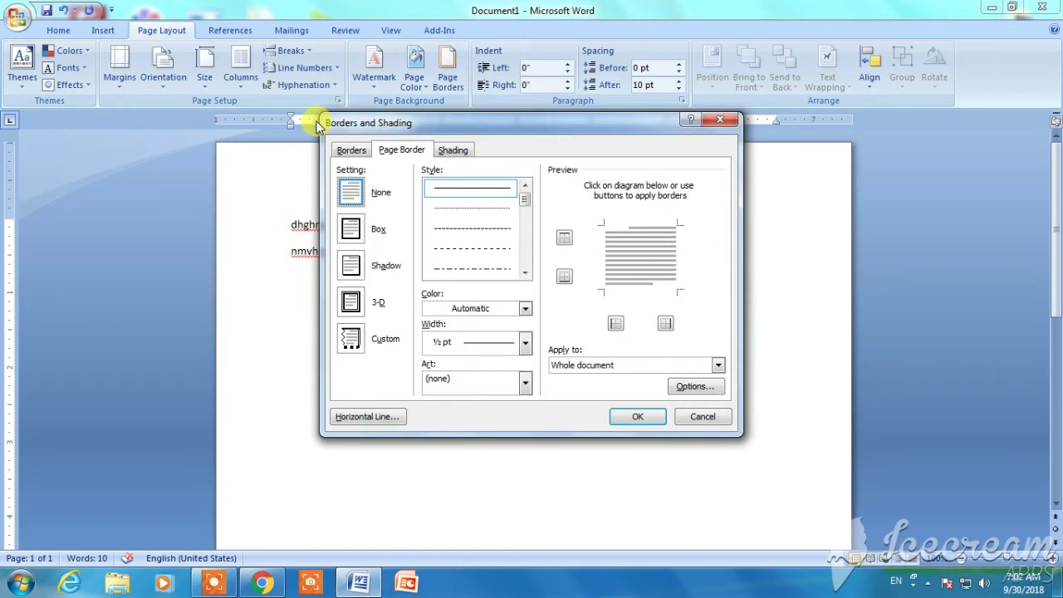
mouse_move(447, 124)
left_mouse_down()
mouse_move(461, 154)
mouse_move(501, 177)
mouse_move(504, 164)
left_mouse_up()
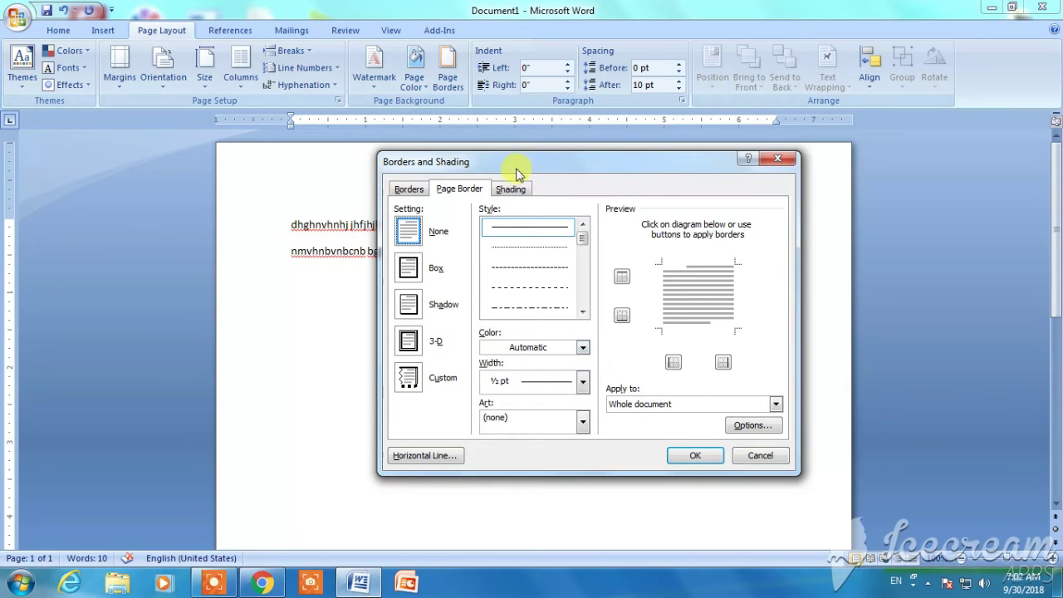
mouse_move(543, 162)
left_mouse_down()
mouse_move(485, 176)
mouse_move(519, 173)
left_mouse_up()
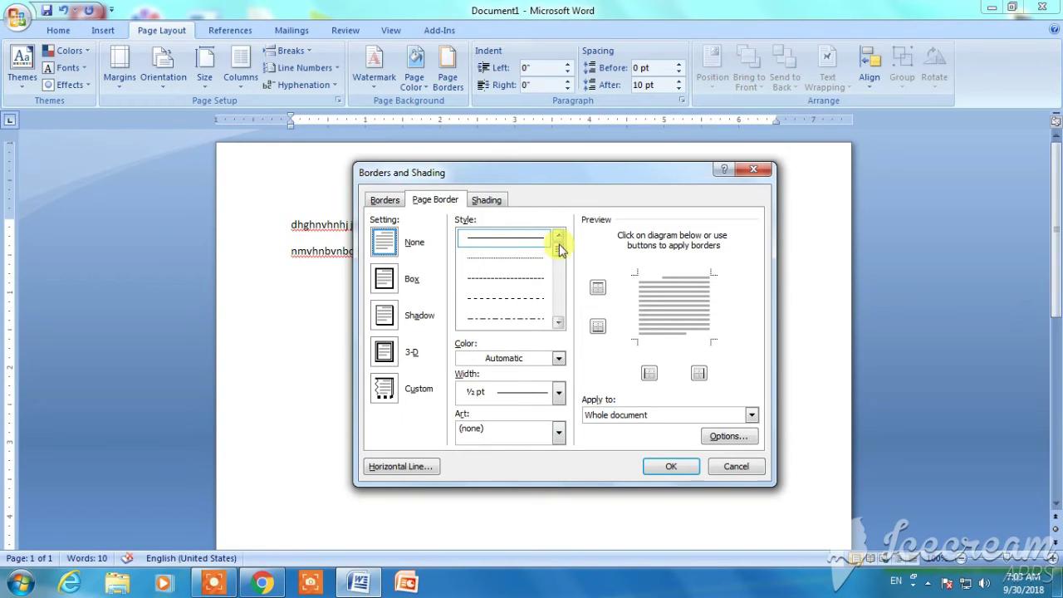
left_click(559, 325)
left_click(559, 324)
left_click(560, 325)
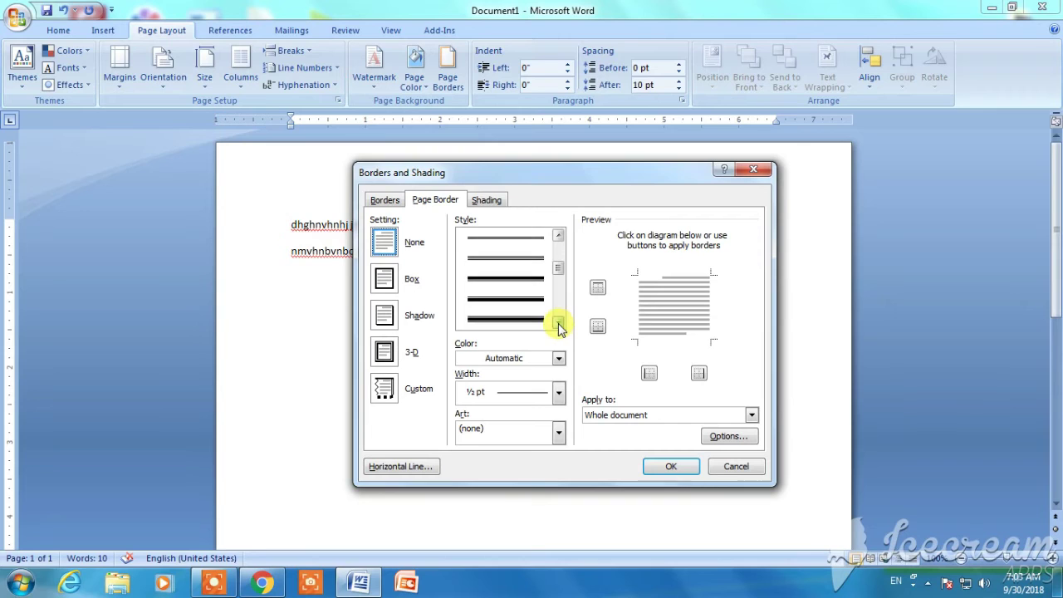
left_click(541, 320)
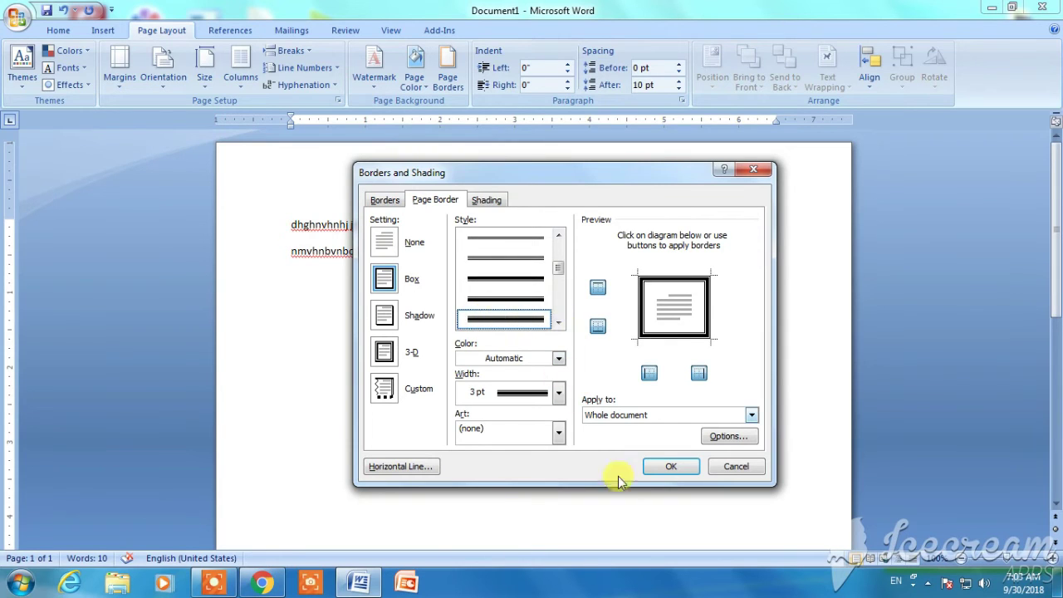
left_click(657, 467)
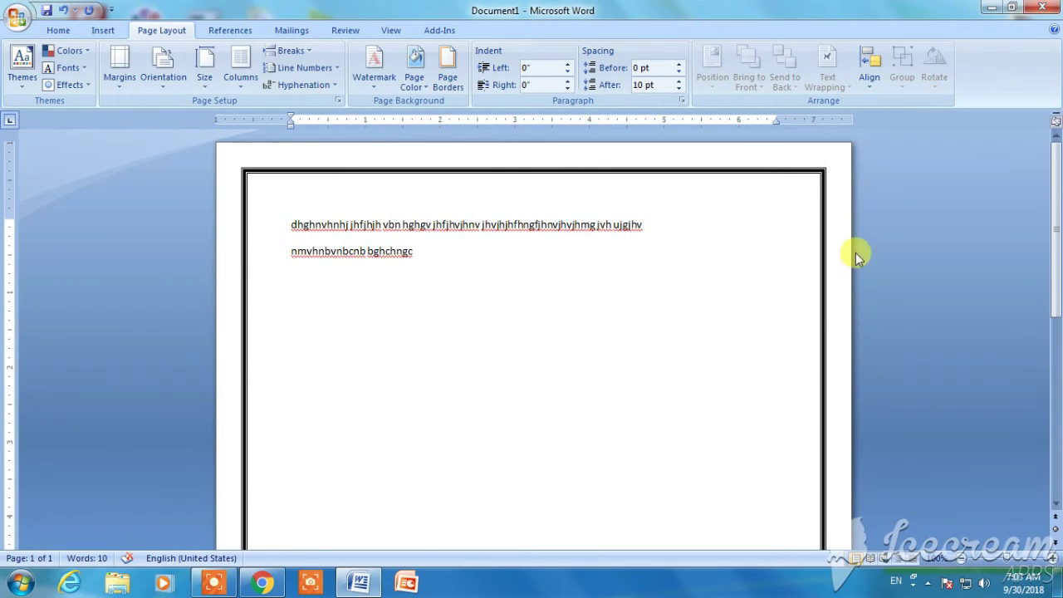
Step: Change the page border style to a triple-line border
left_click(446, 67)
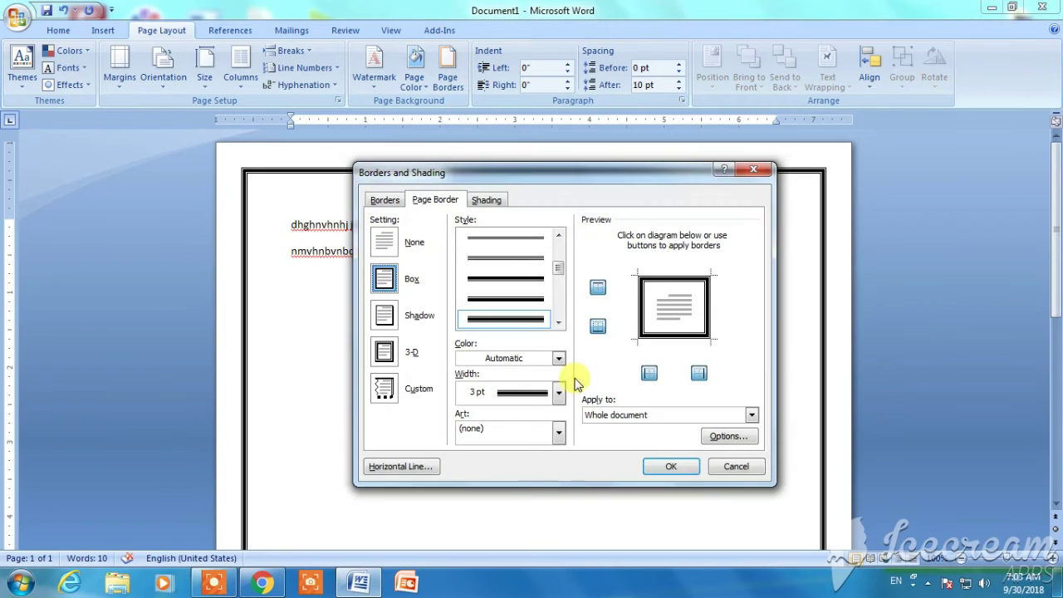
mouse_move(557, 274)
left_mouse_down()
mouse_move(553, 304)
mouse_move(554, 253)
mouse_move(560, 308)
mouse_move(555, 239)
mouse_move(560, 332)
mouse_move(557, 240)
mouse_move(559, 311)
mouse_move(559, 244)
mouse_move(562, 280)
left_mouse_up()
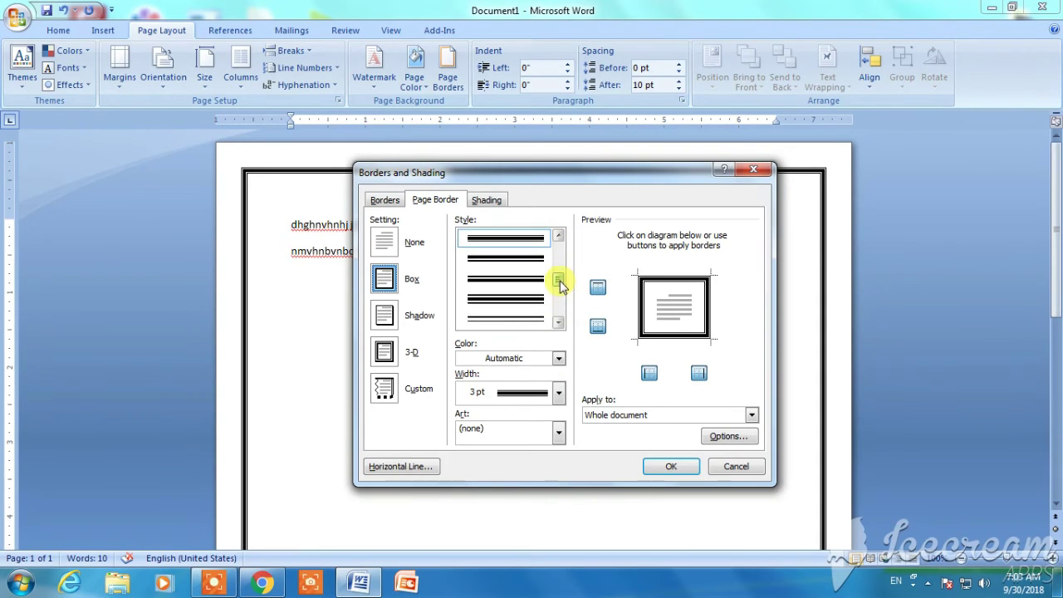
left_click(523, 319)
left_click(668, 467)
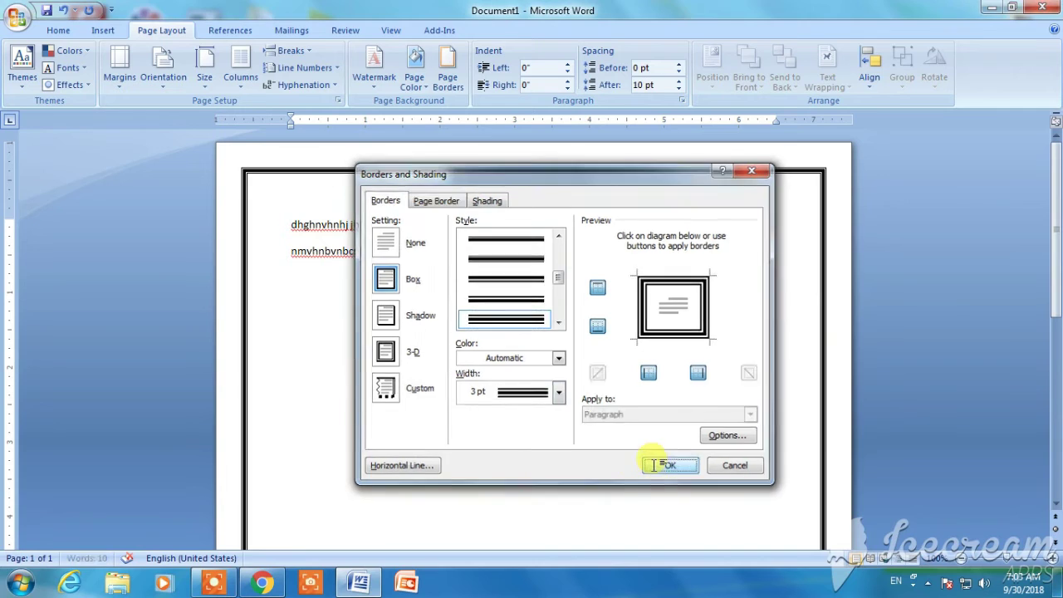
Step: Widen the triple-line page border to 4½ pt
left_click(447, 70)
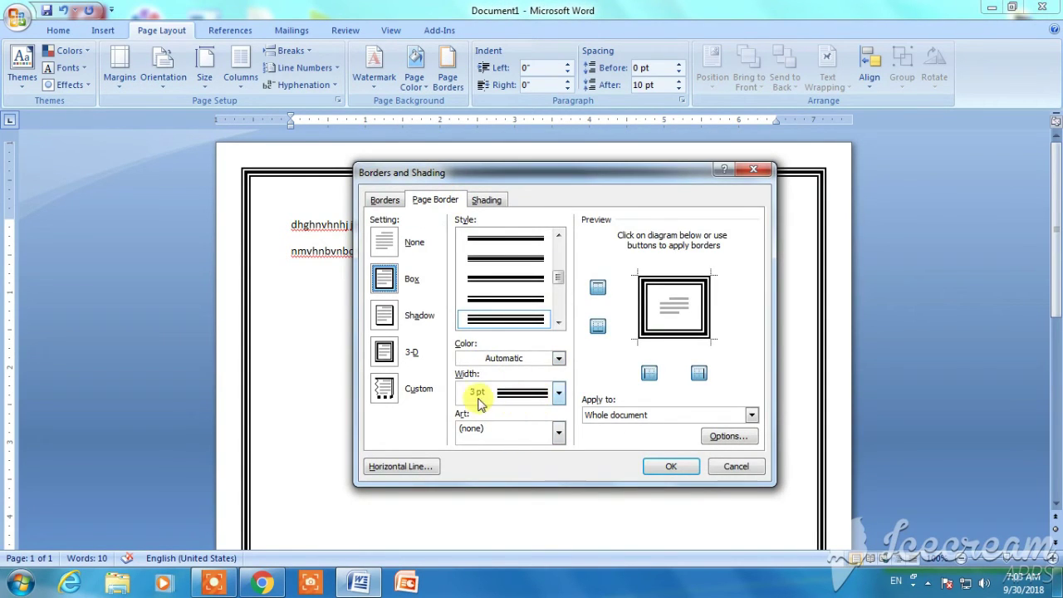
left_click(559, 393)
left_click(523, 302)
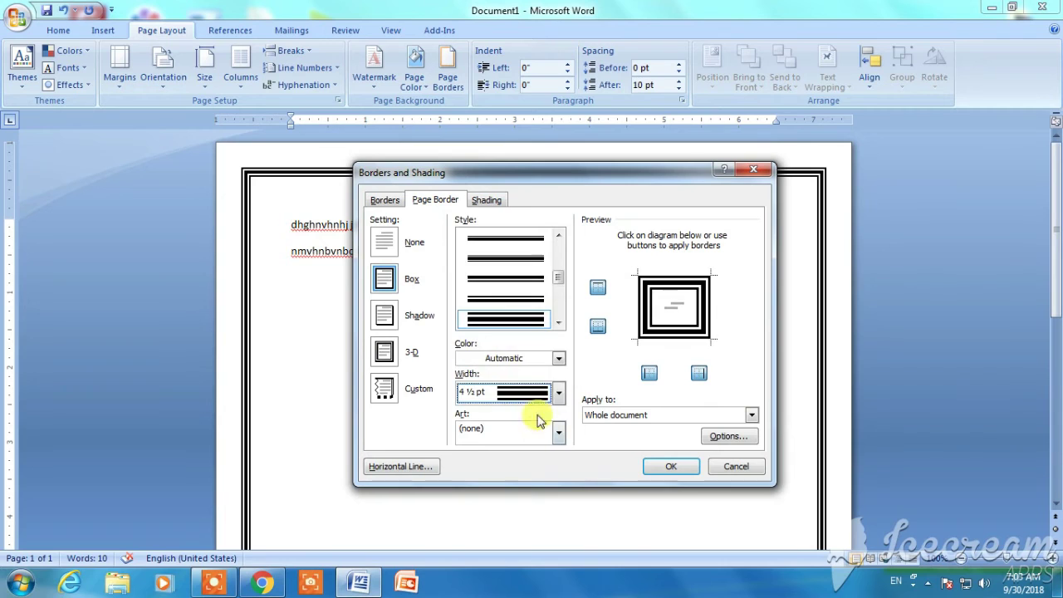
left_click(669, 466)
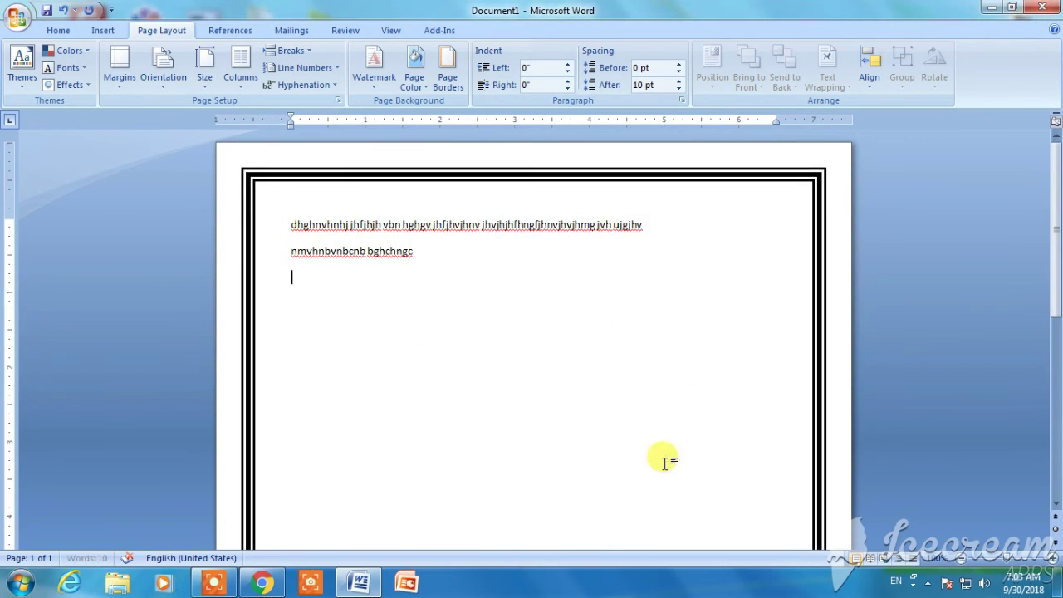
Step: Make the page border colour red
left_click(459, 84)
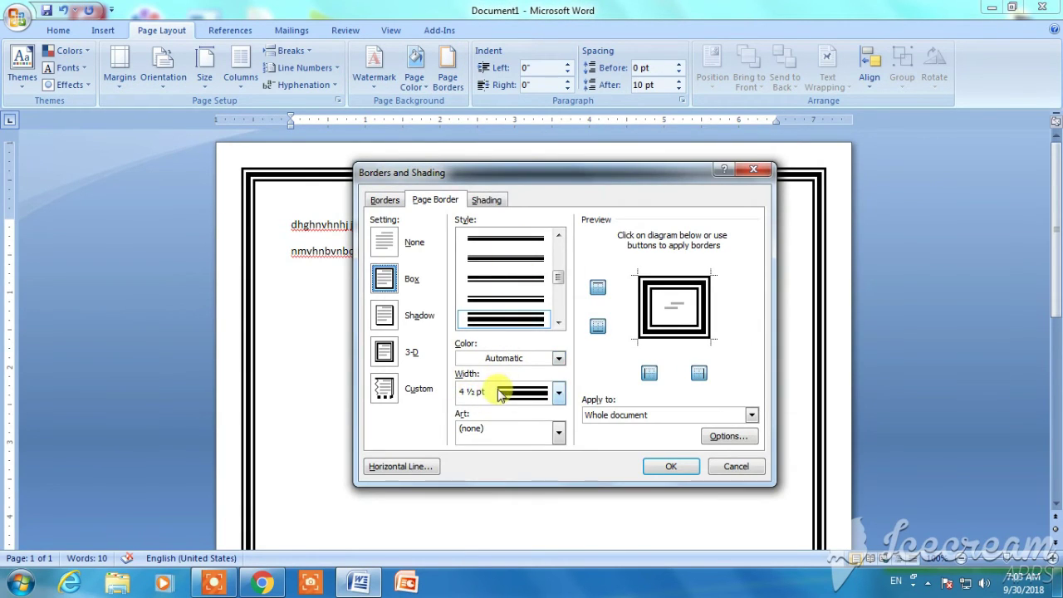
left_click(559, 358)
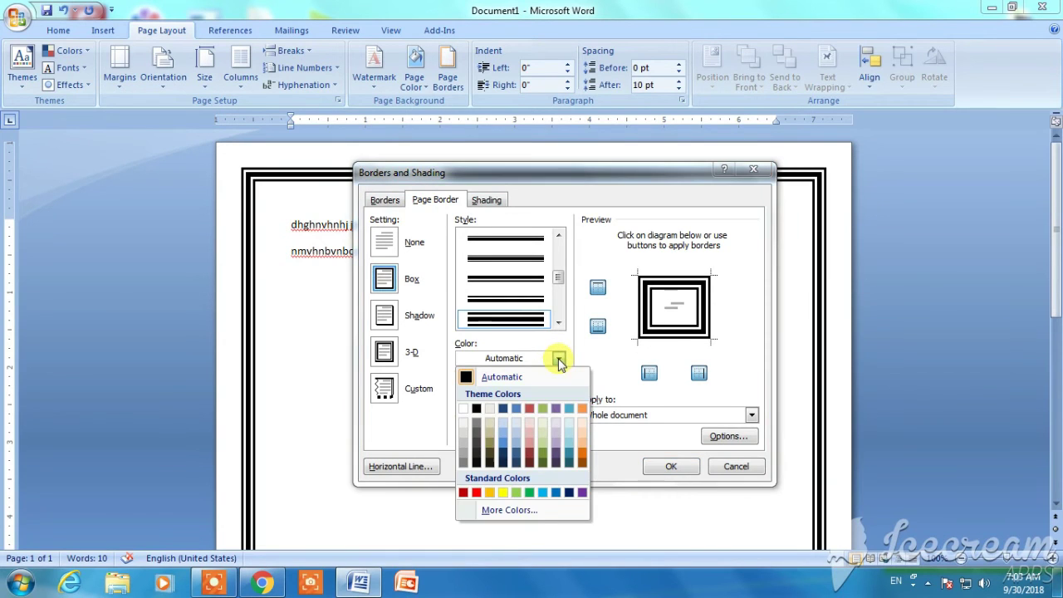
left_click(477, 492)
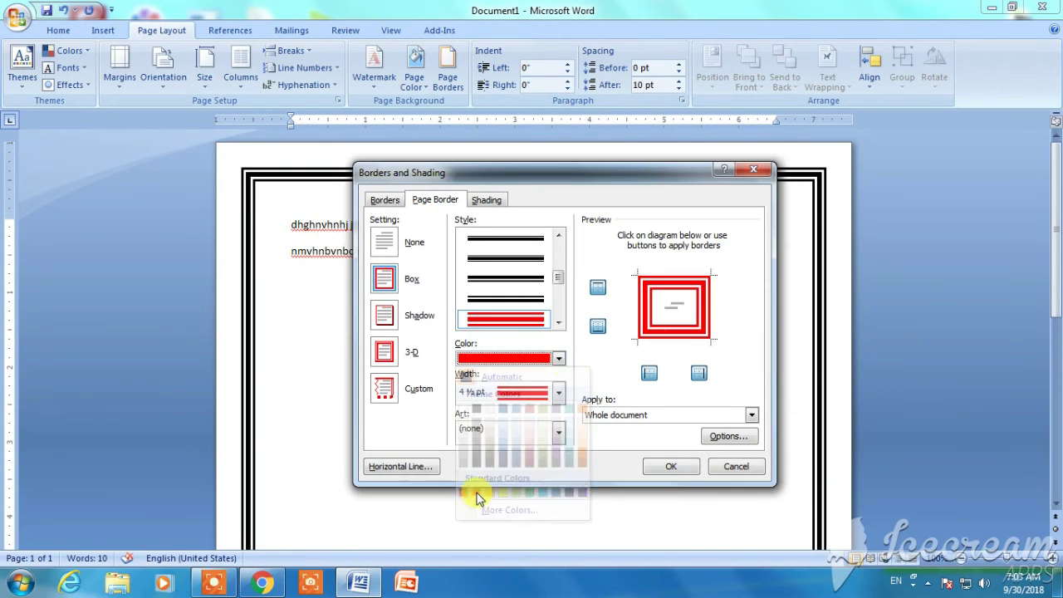
left_click(669, 465)
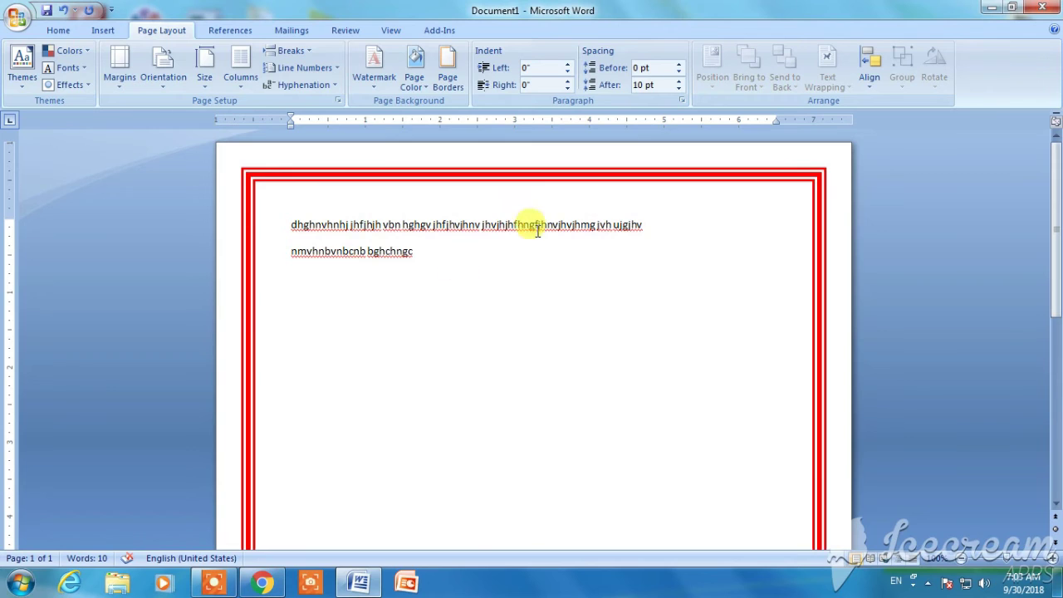
Step: Replace the red triple-line border with the red apples art page border
left_click(447, 66)
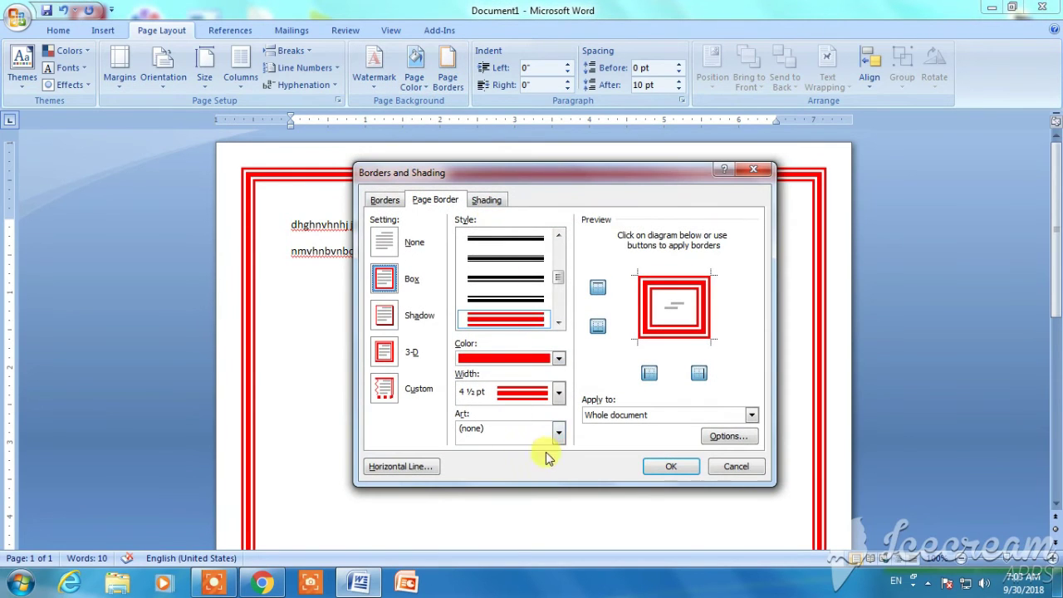
left_click_drag(557, 279, 555, 308)
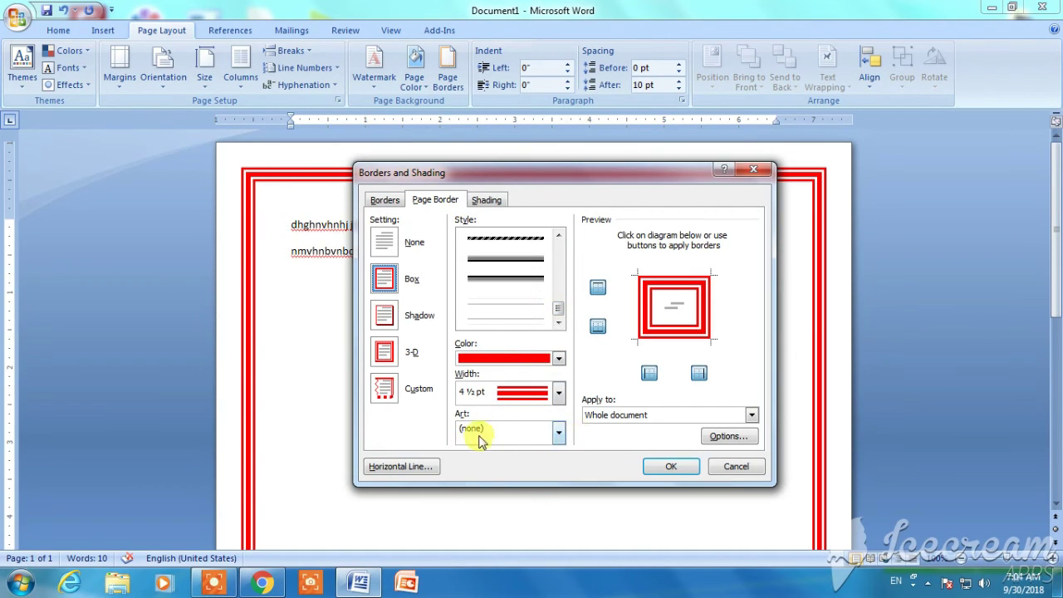
left_click(559, 432)
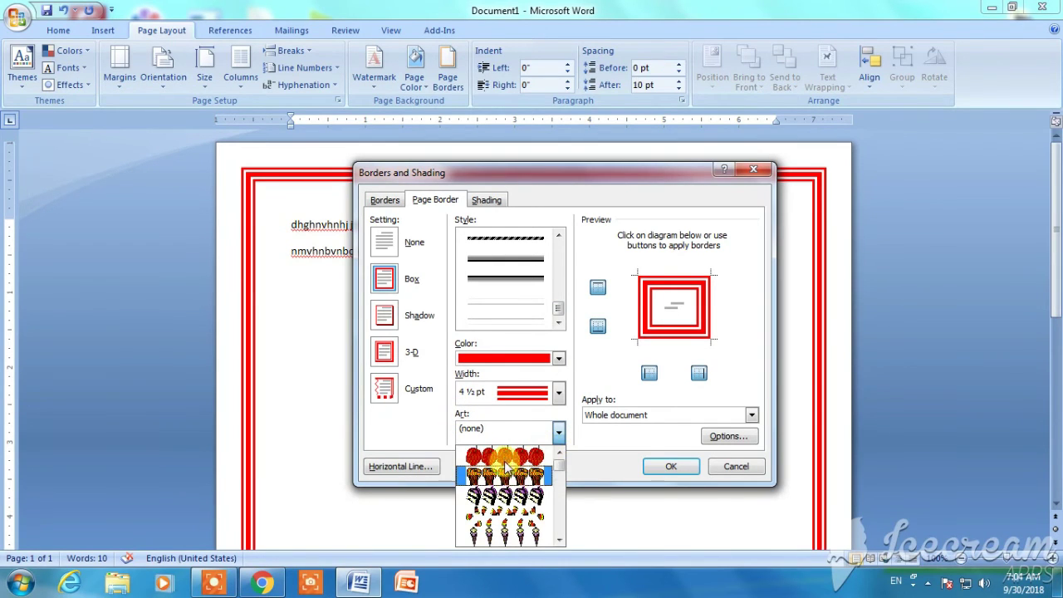
left_click(506, 459)
left_click(669, 465)
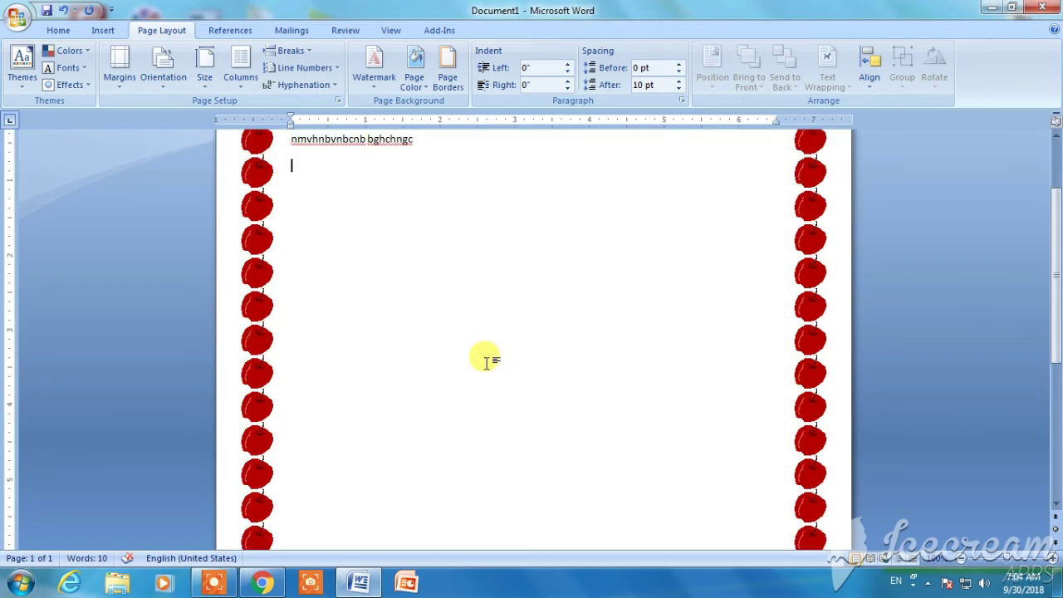
Step: Switch the page border to the small red rose art border
left_click(447, 73)
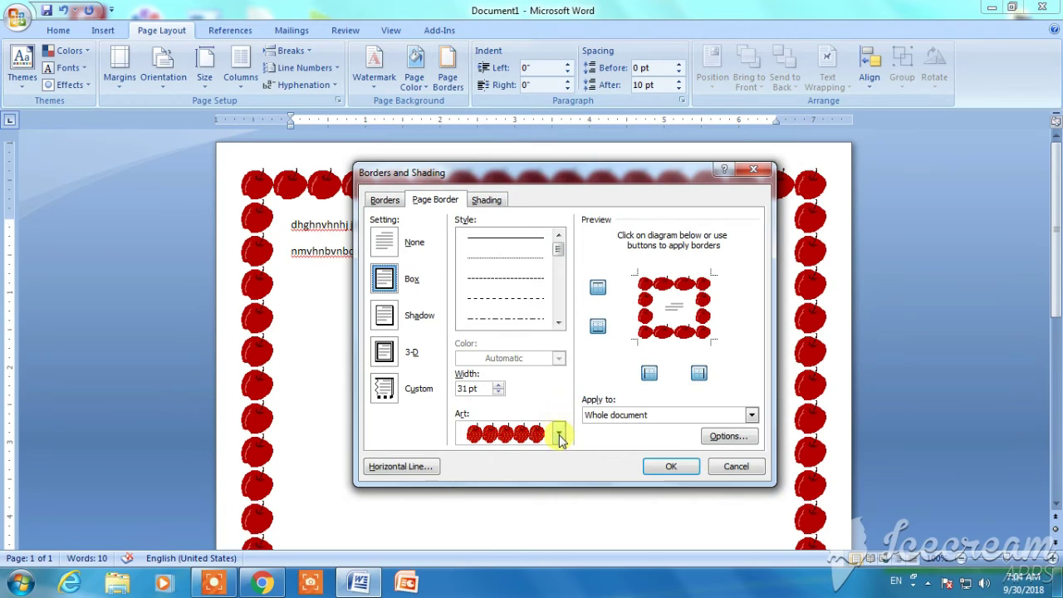
left_click(559, 434)
mouse_move(561, 496)
left_mouse_down()
mouse_move(561, 532)
mouse_move(560, 482)
left_mouse_up()
left_click(502, 477)
left_click(654, 463)
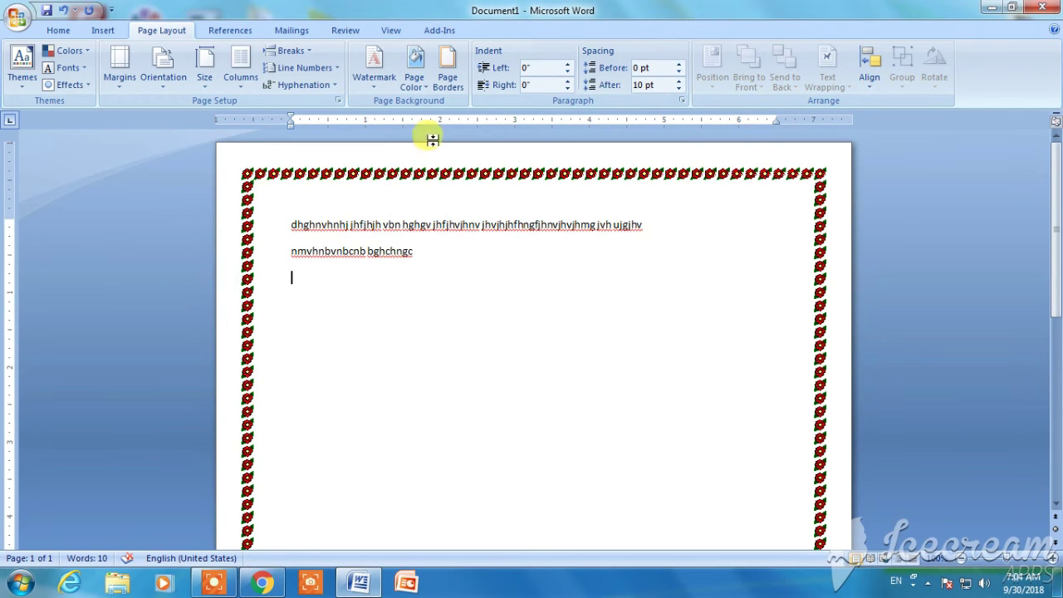
Step: Increase the rose art border width to 20 pt
left_click(446, 78)
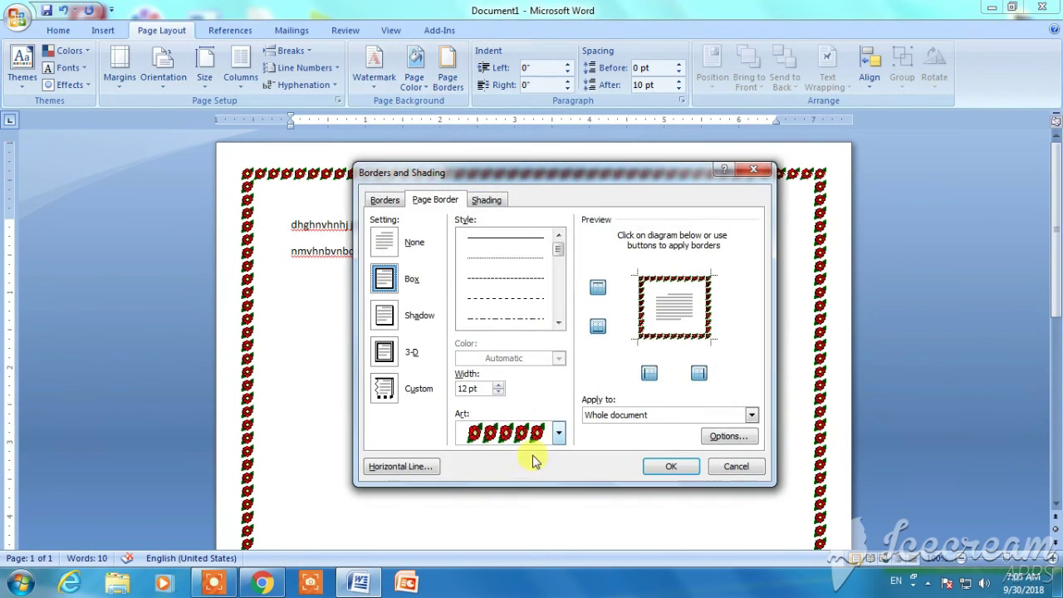
left_click(559, 433)
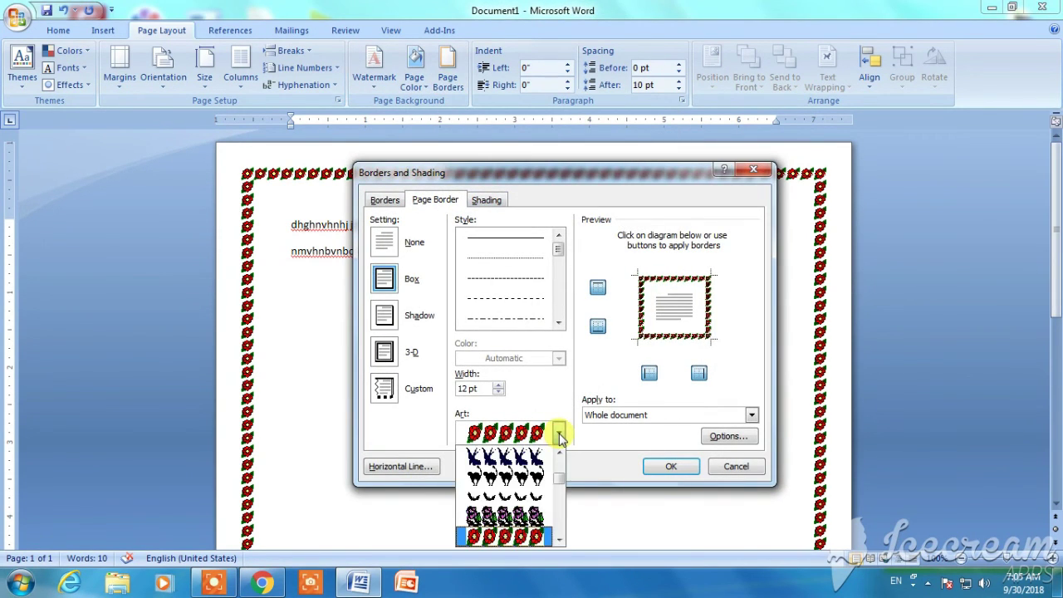
left_click(498, 385)
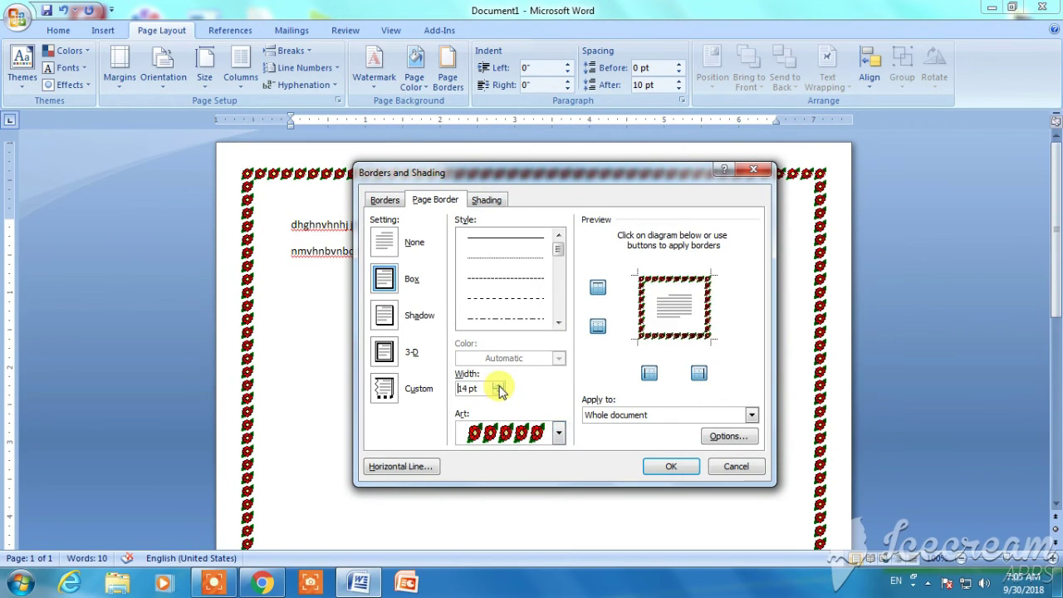
left_click(498, 386)
left_click(498, 386)
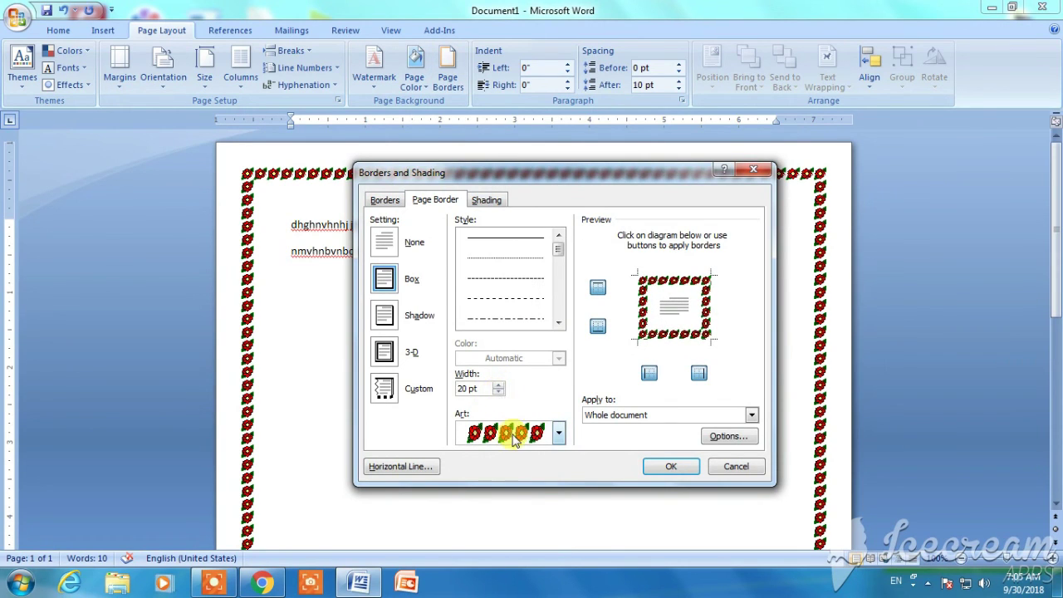
left_click(671, 465)
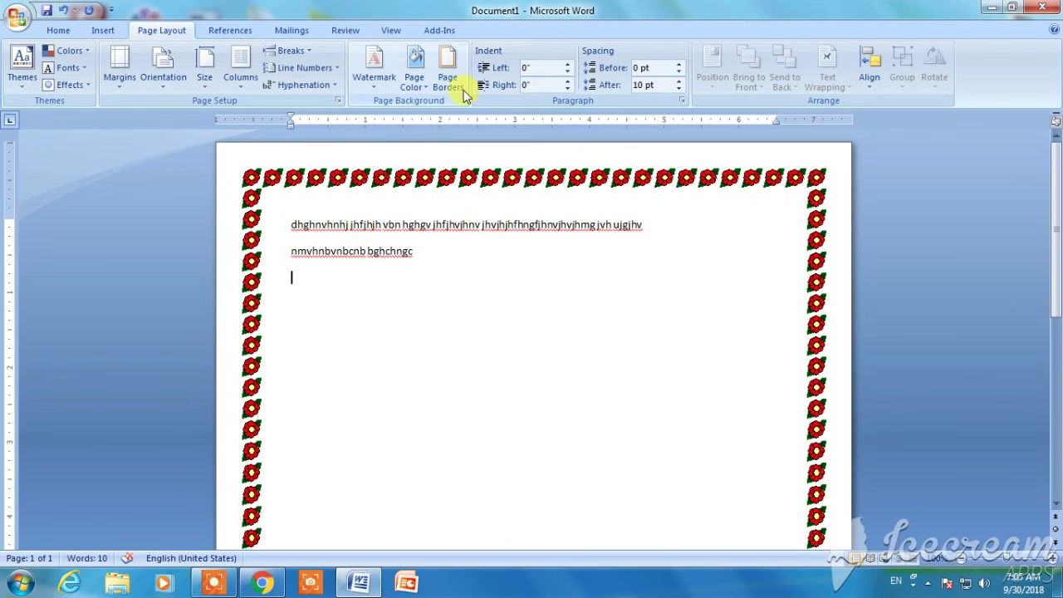
Step: Replace the red flowers with the teal and purple arched art page border
left_click(446, 83)
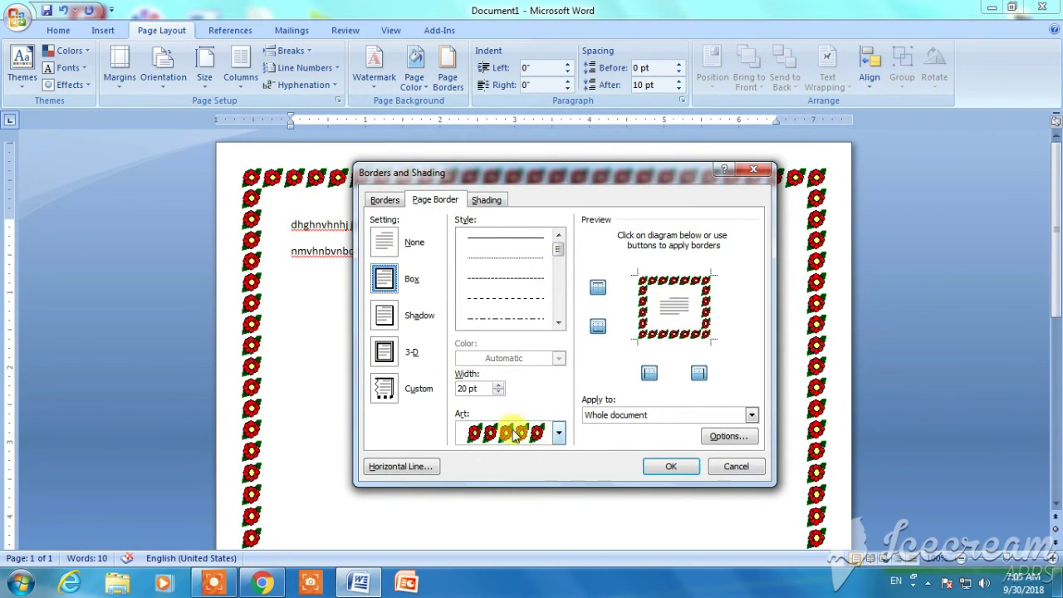
left_click(558, 433)
scroll(536, 479, "down", 5)
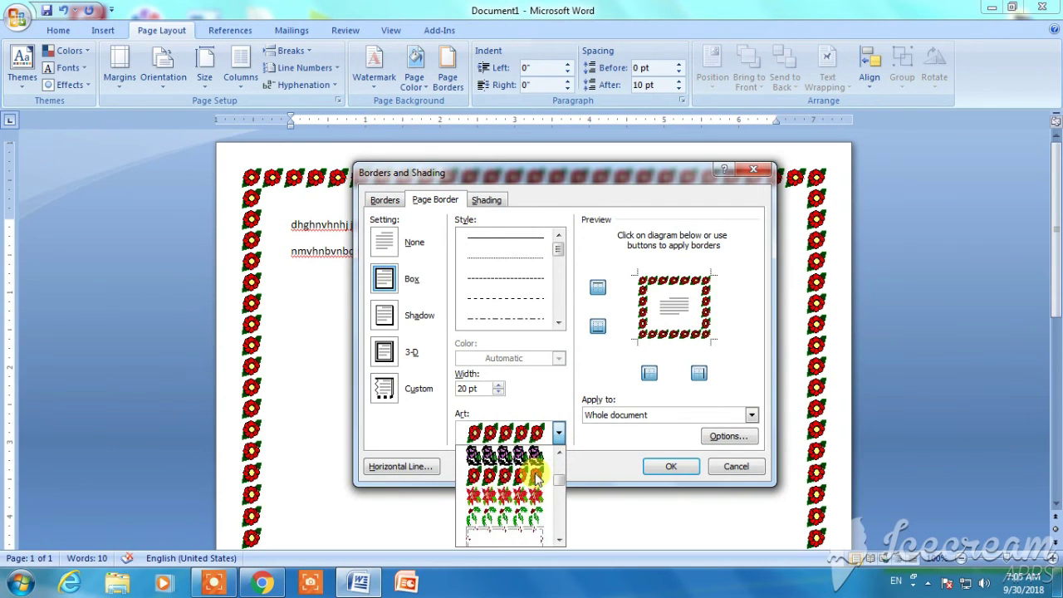
scroll(535, 479, "down", 4)
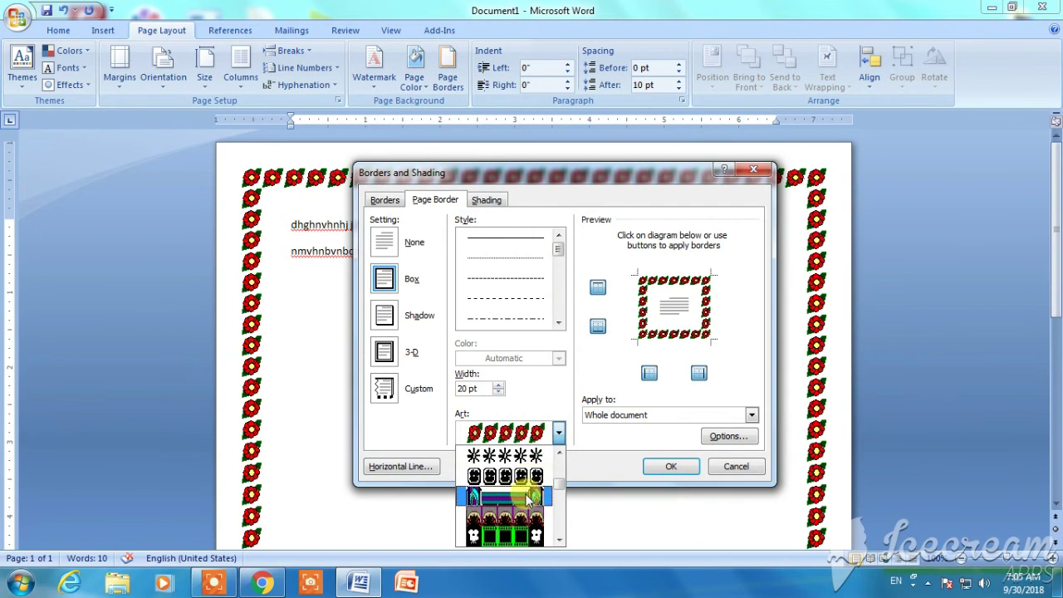
left_click(532, 480)
left_click(671, 467)
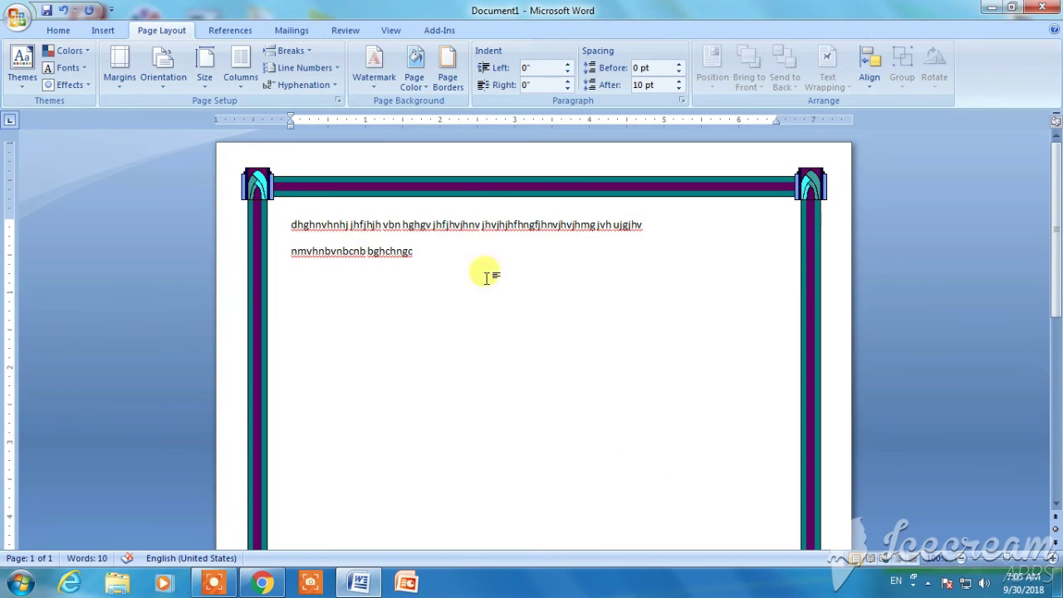
scroll(398, 315, "down", 10)
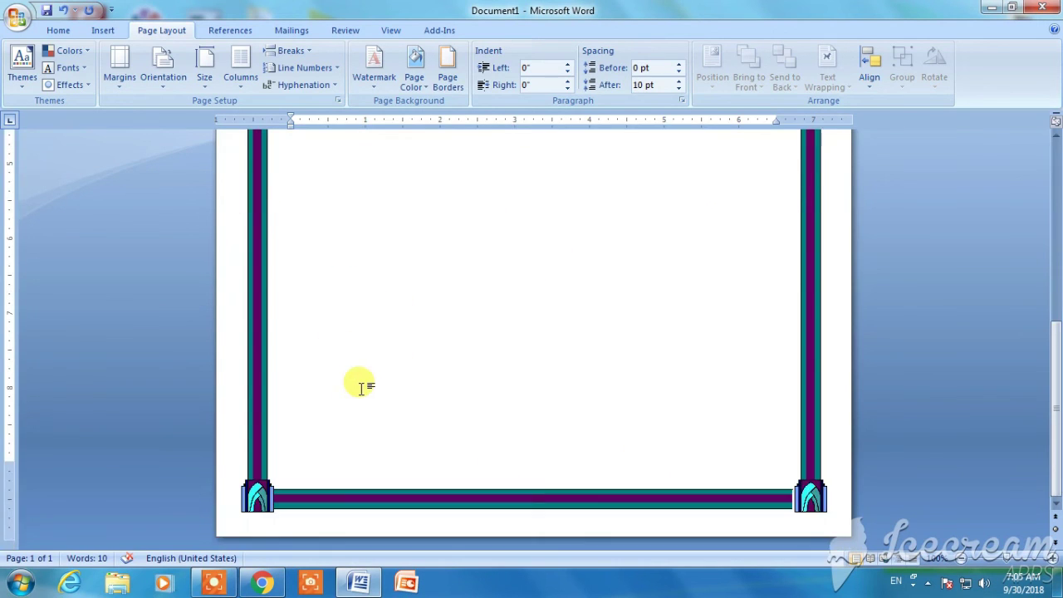
scroll(357, 382, "up", 10)
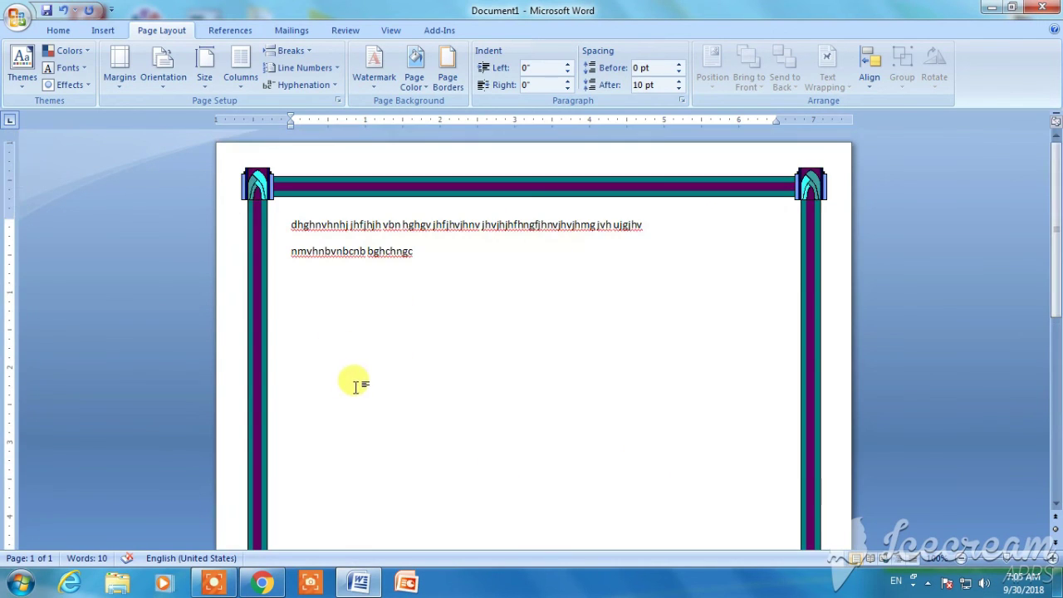
Step: Set the page border setting to None, leaving the two text lines unframed
left_click(447, 78)
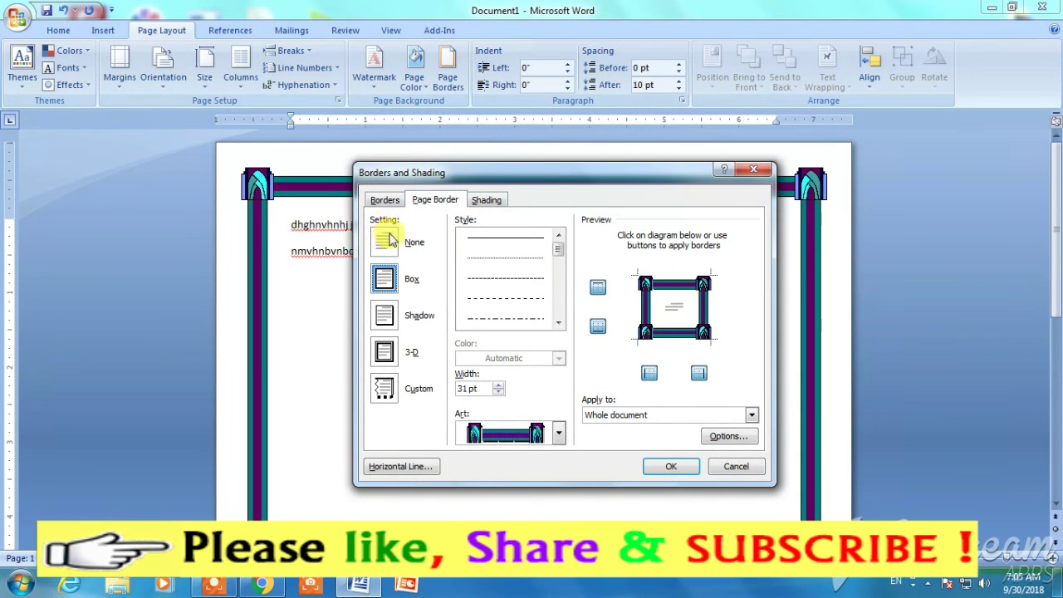
left_click(396, 245)
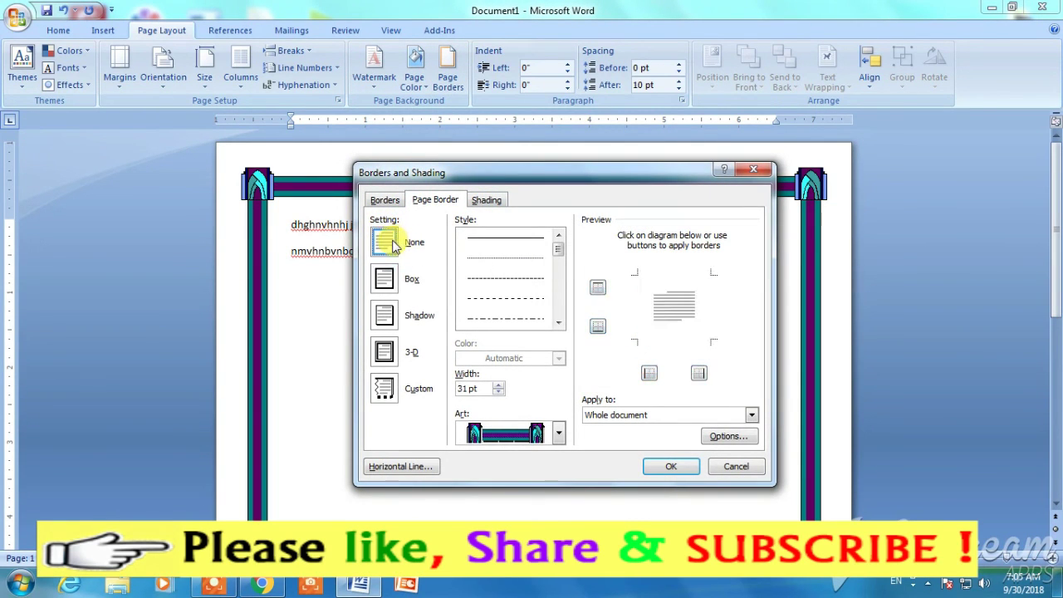
left_click(670, 466)
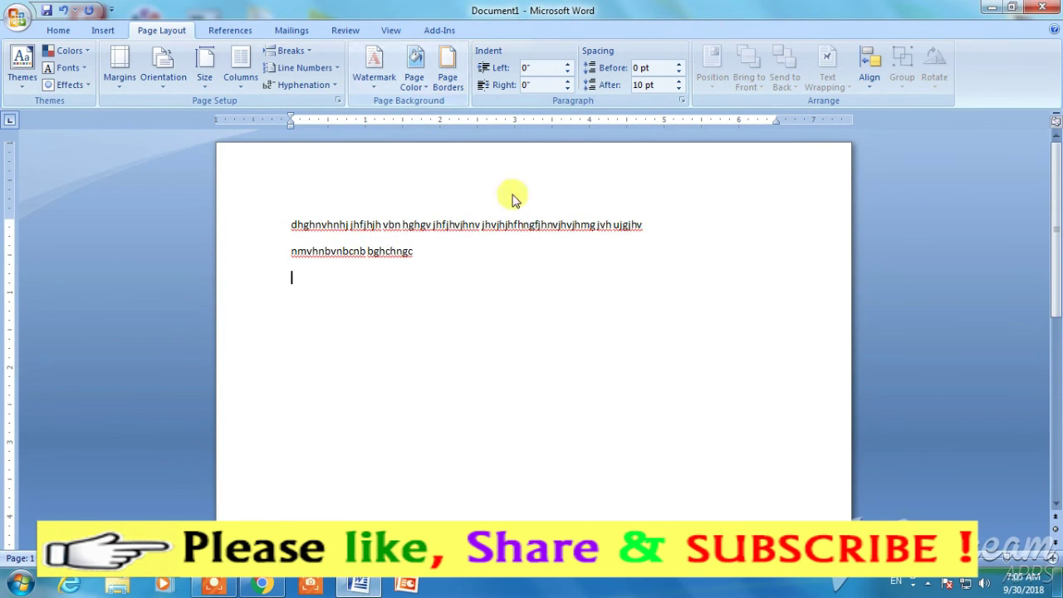
scroll(438, 302, "down", 3)
scroll(438, 303, "up", 3)
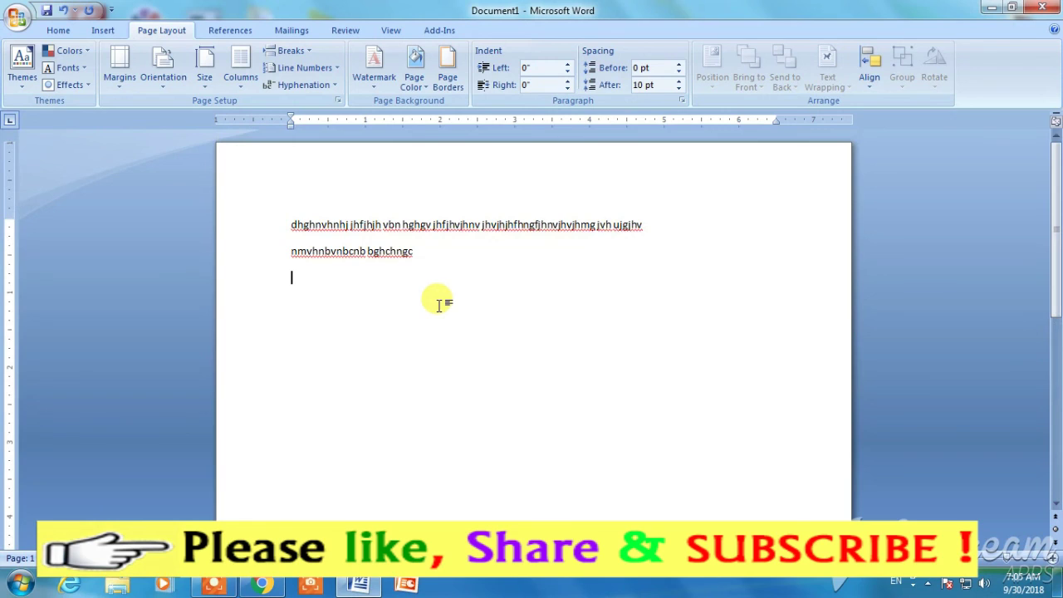